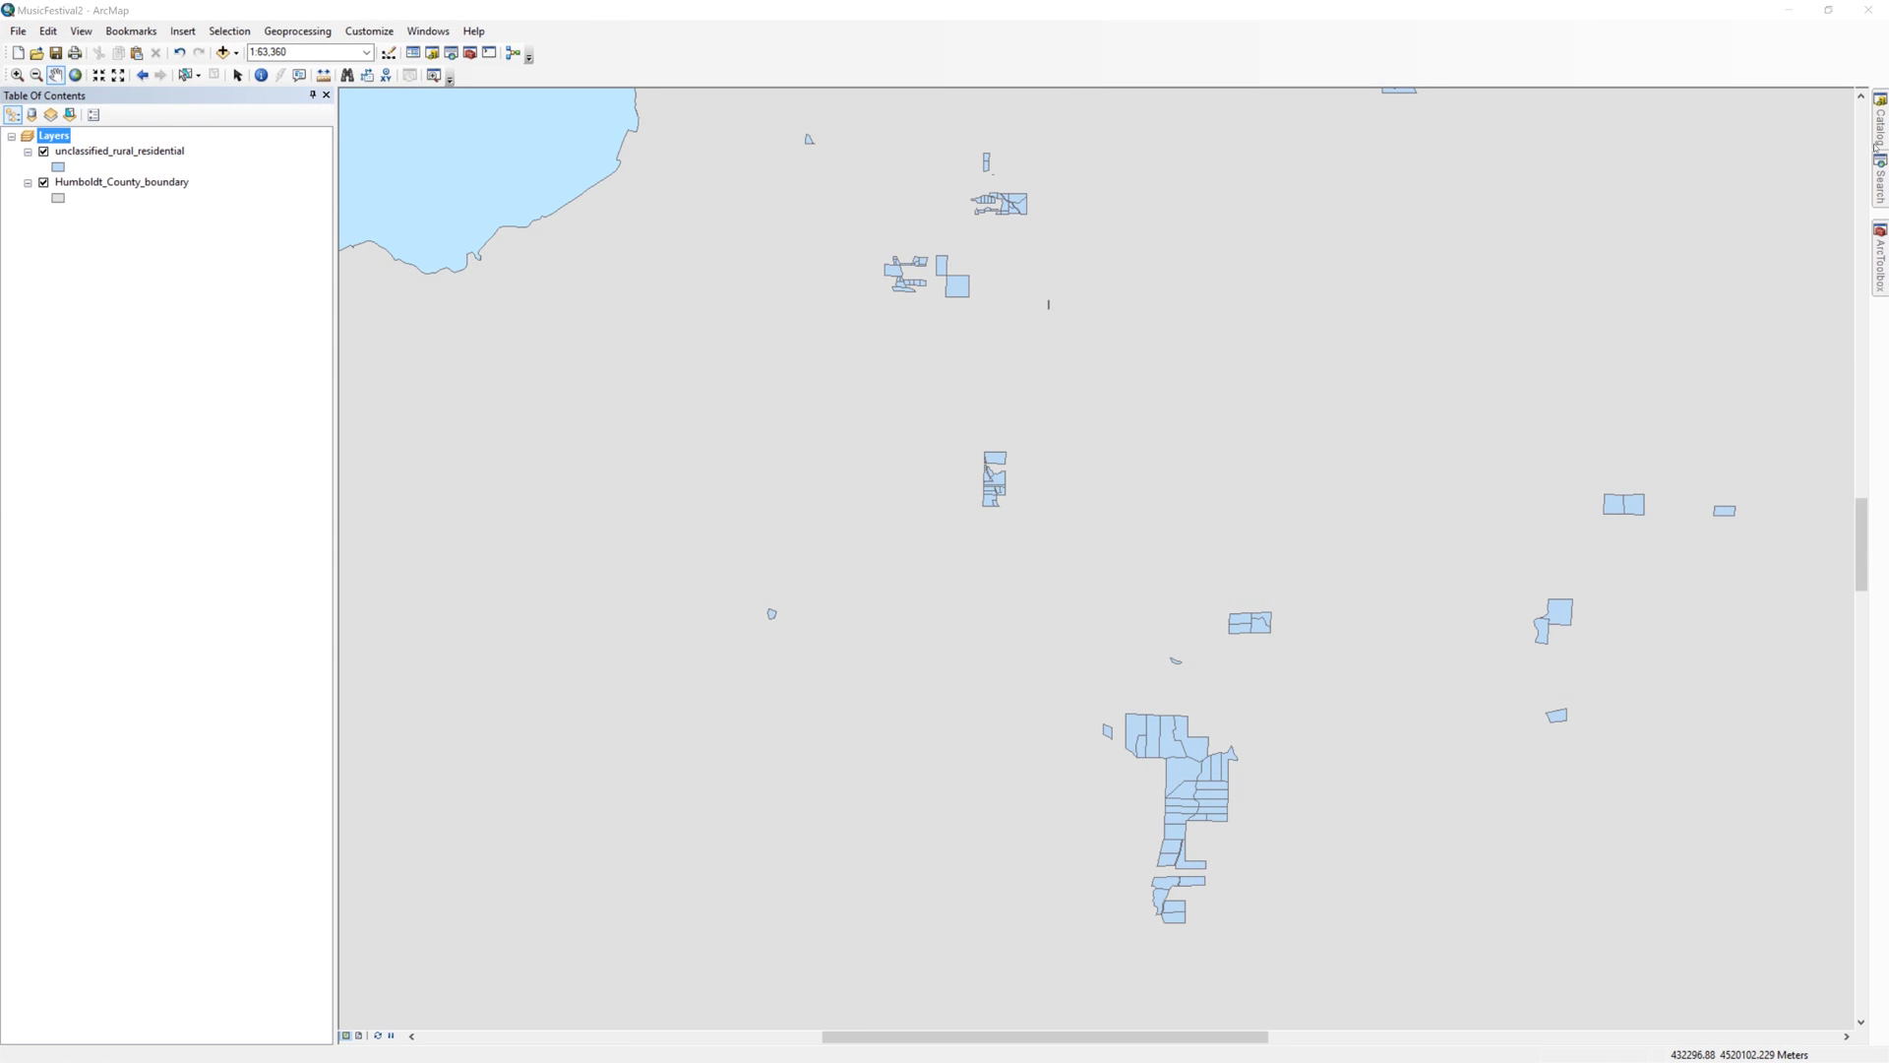
Drag Humboldt_roads from the Catalog onto the map and open Select By Location
{"action": "left_click", "coordinate": [1880, 123]}
{"action": "left_click", "coordinate": [1712, 450]}
{"action": "left_click_drag", "start_coordinate": [1712, 449], "coordinate": [724, 610]}
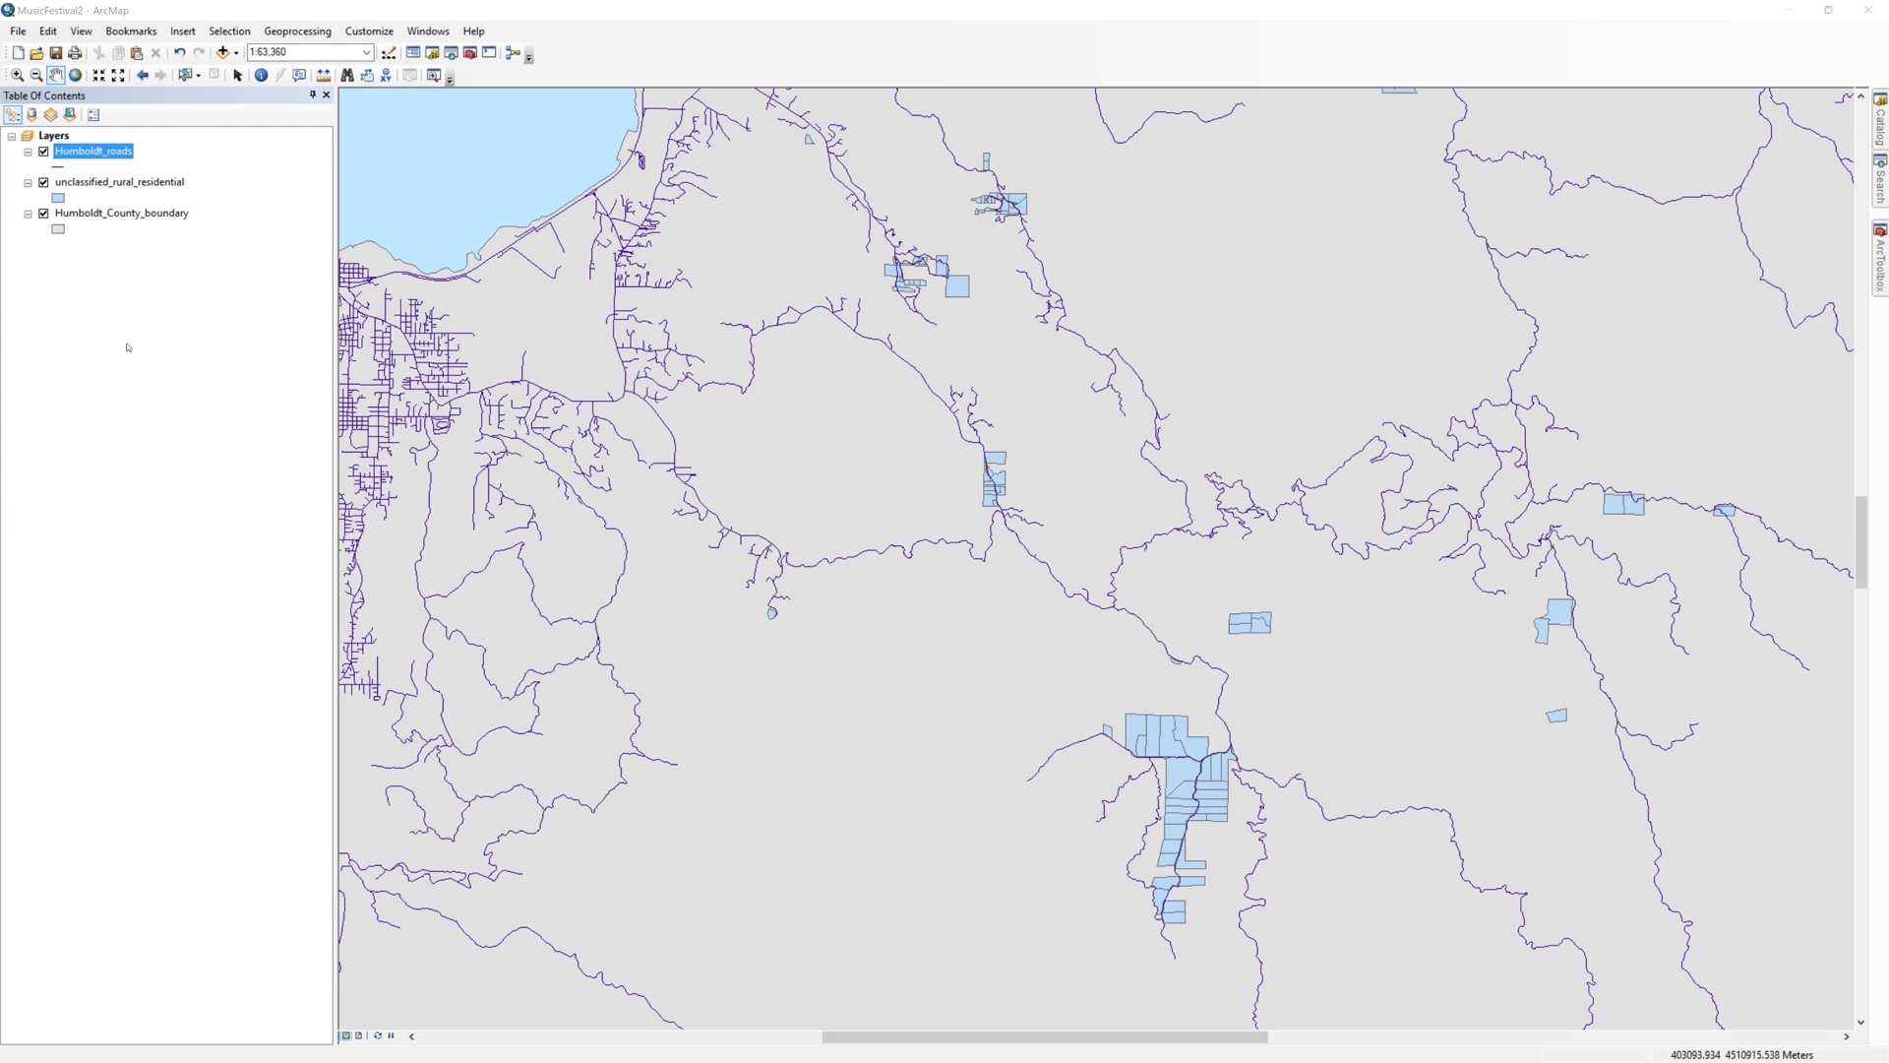
{"action": "left_click", "coordinate": [229, 31]}
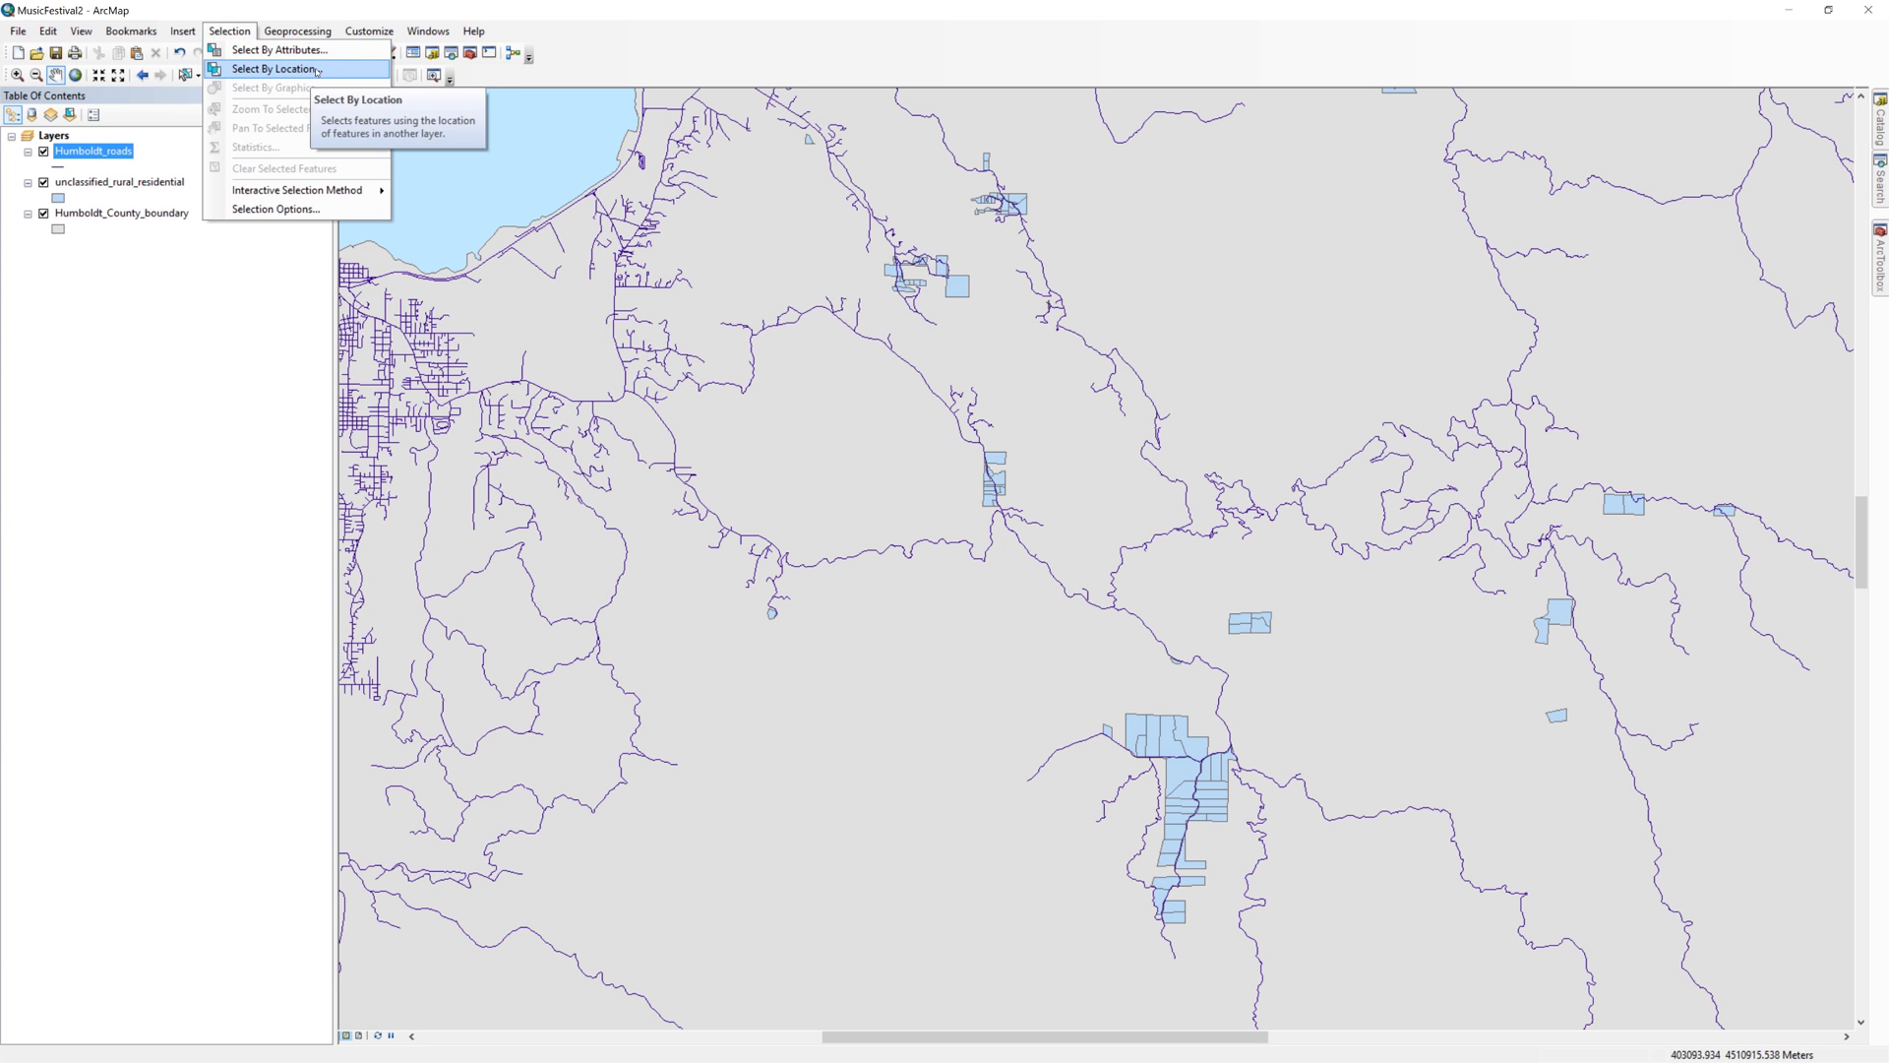
{"action": "key", "text": "Return"}
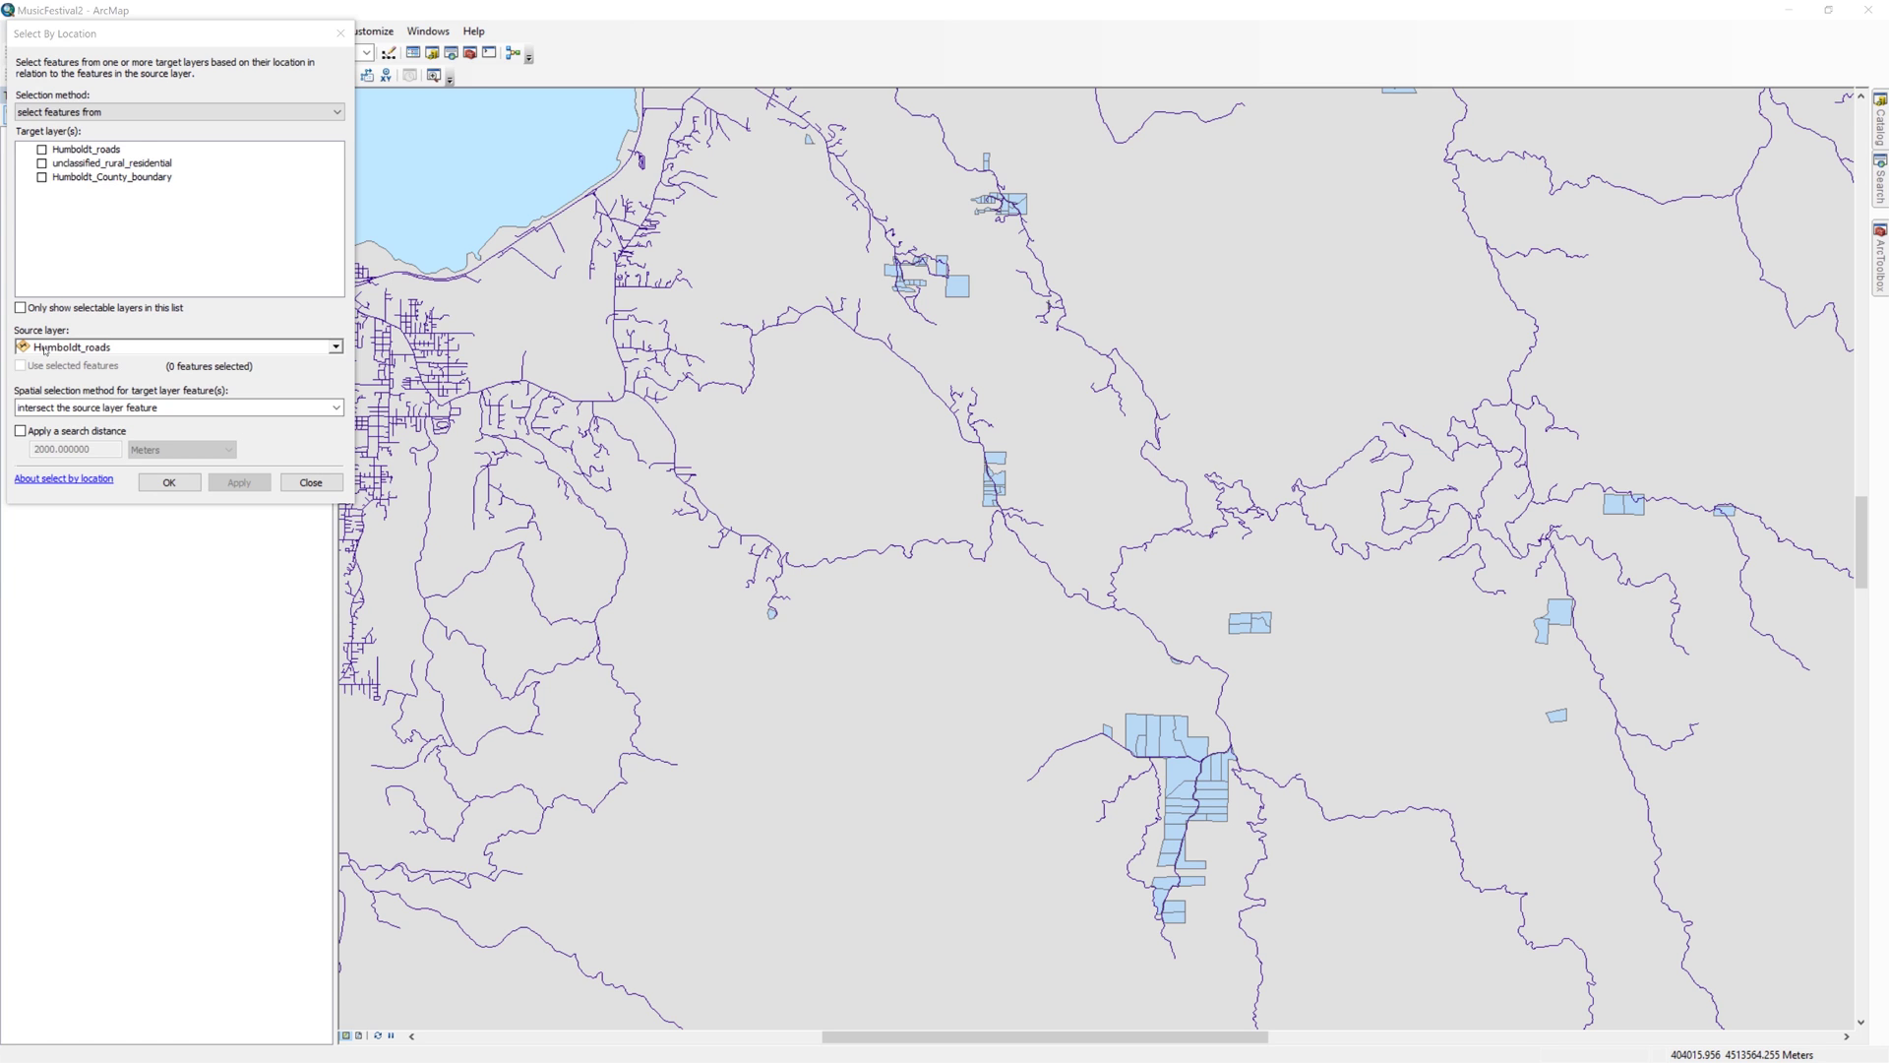
Select unclassified_rural_residential parcels that intersect Humboldt_roads as a new selection, giving 1839 features
{"action": "left_click", "coordinate": [160, 114]}
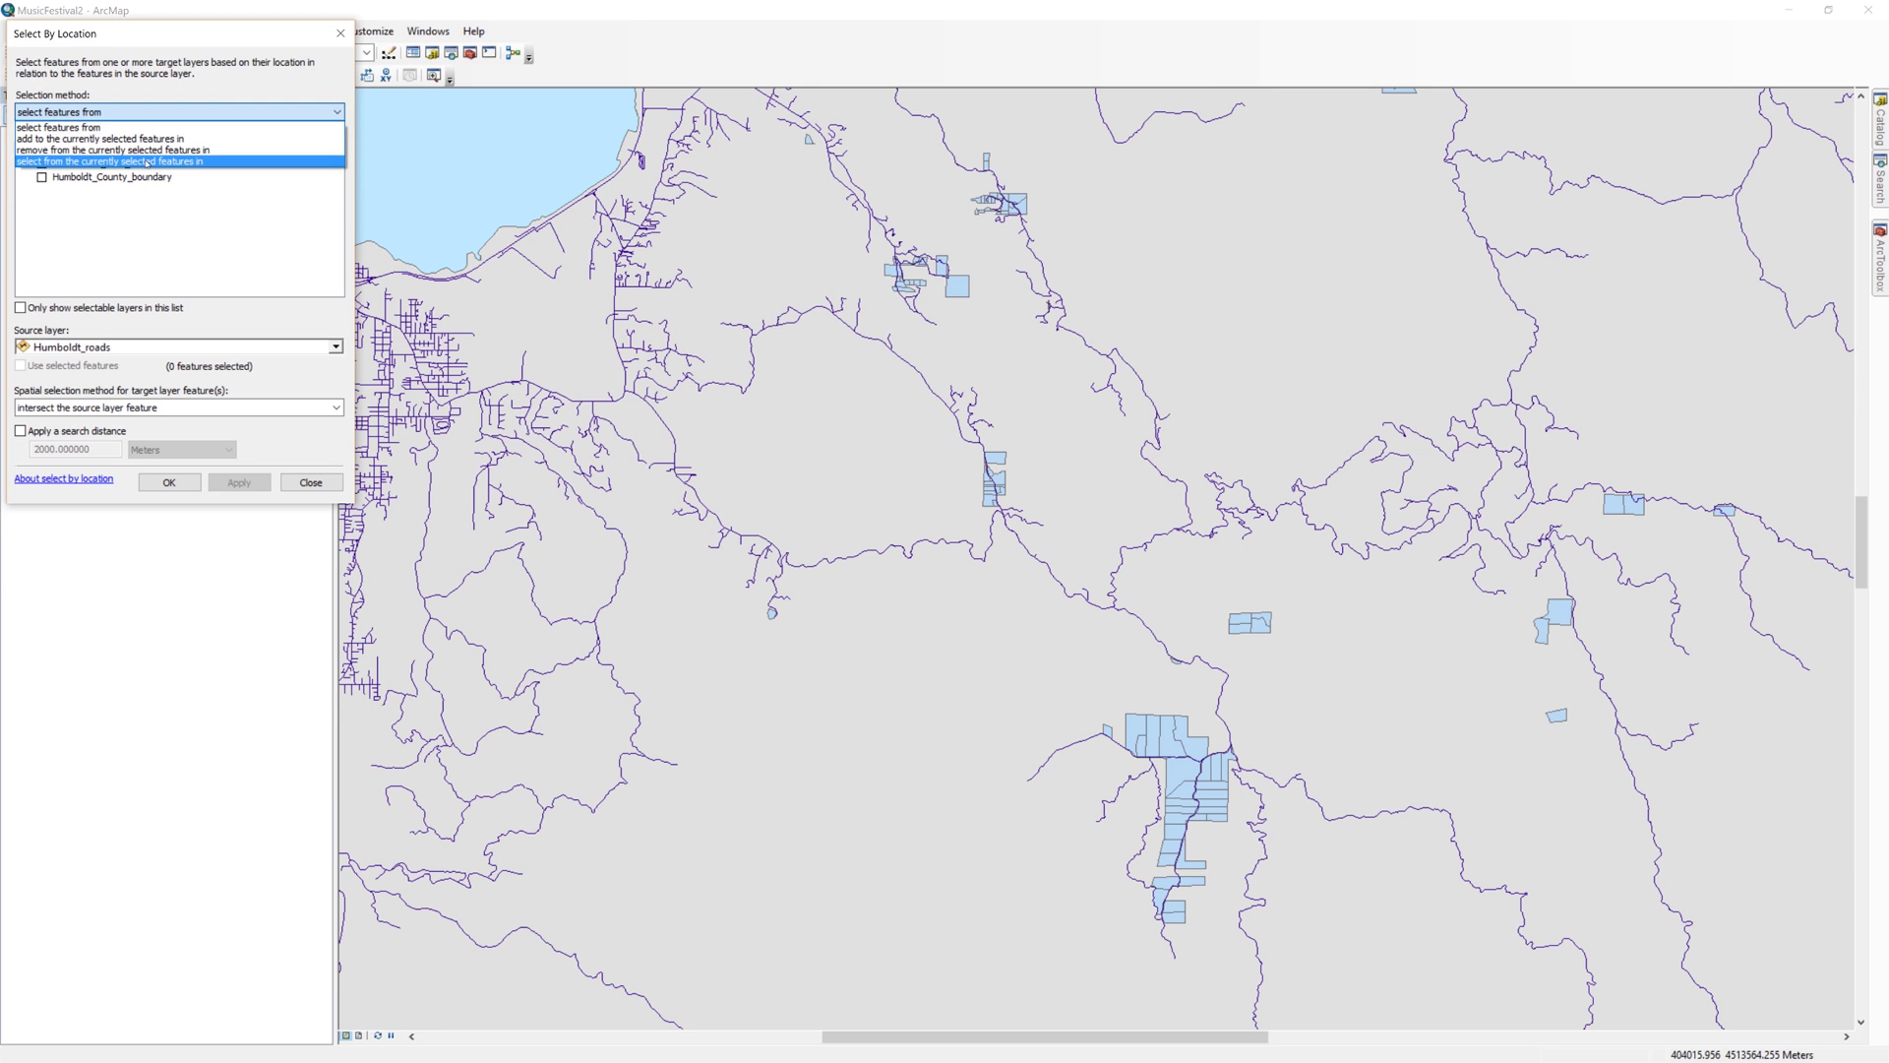
{"action": "left_click", "coordinate": [84, 76]}
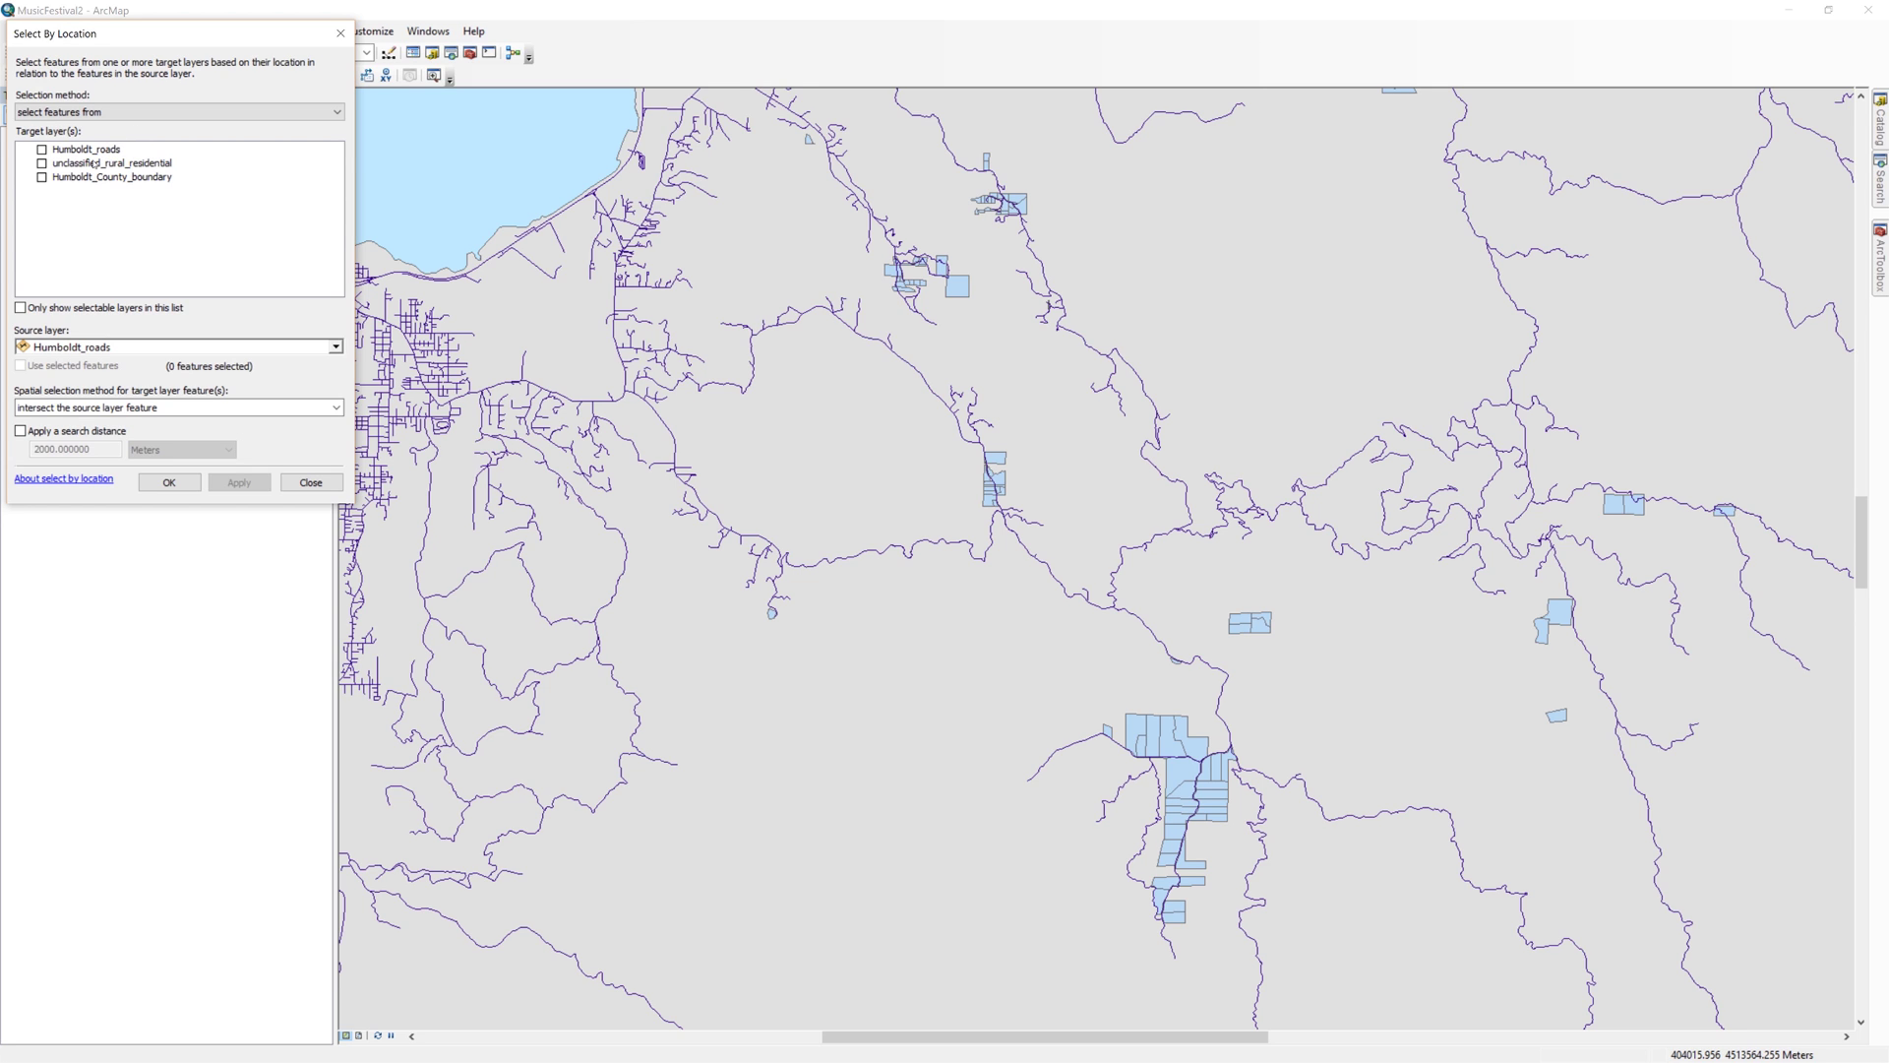
{"action": "left_click", "coordinate": [42, 163]}
{"action": "left_click", "coordinate": [336, 346]}
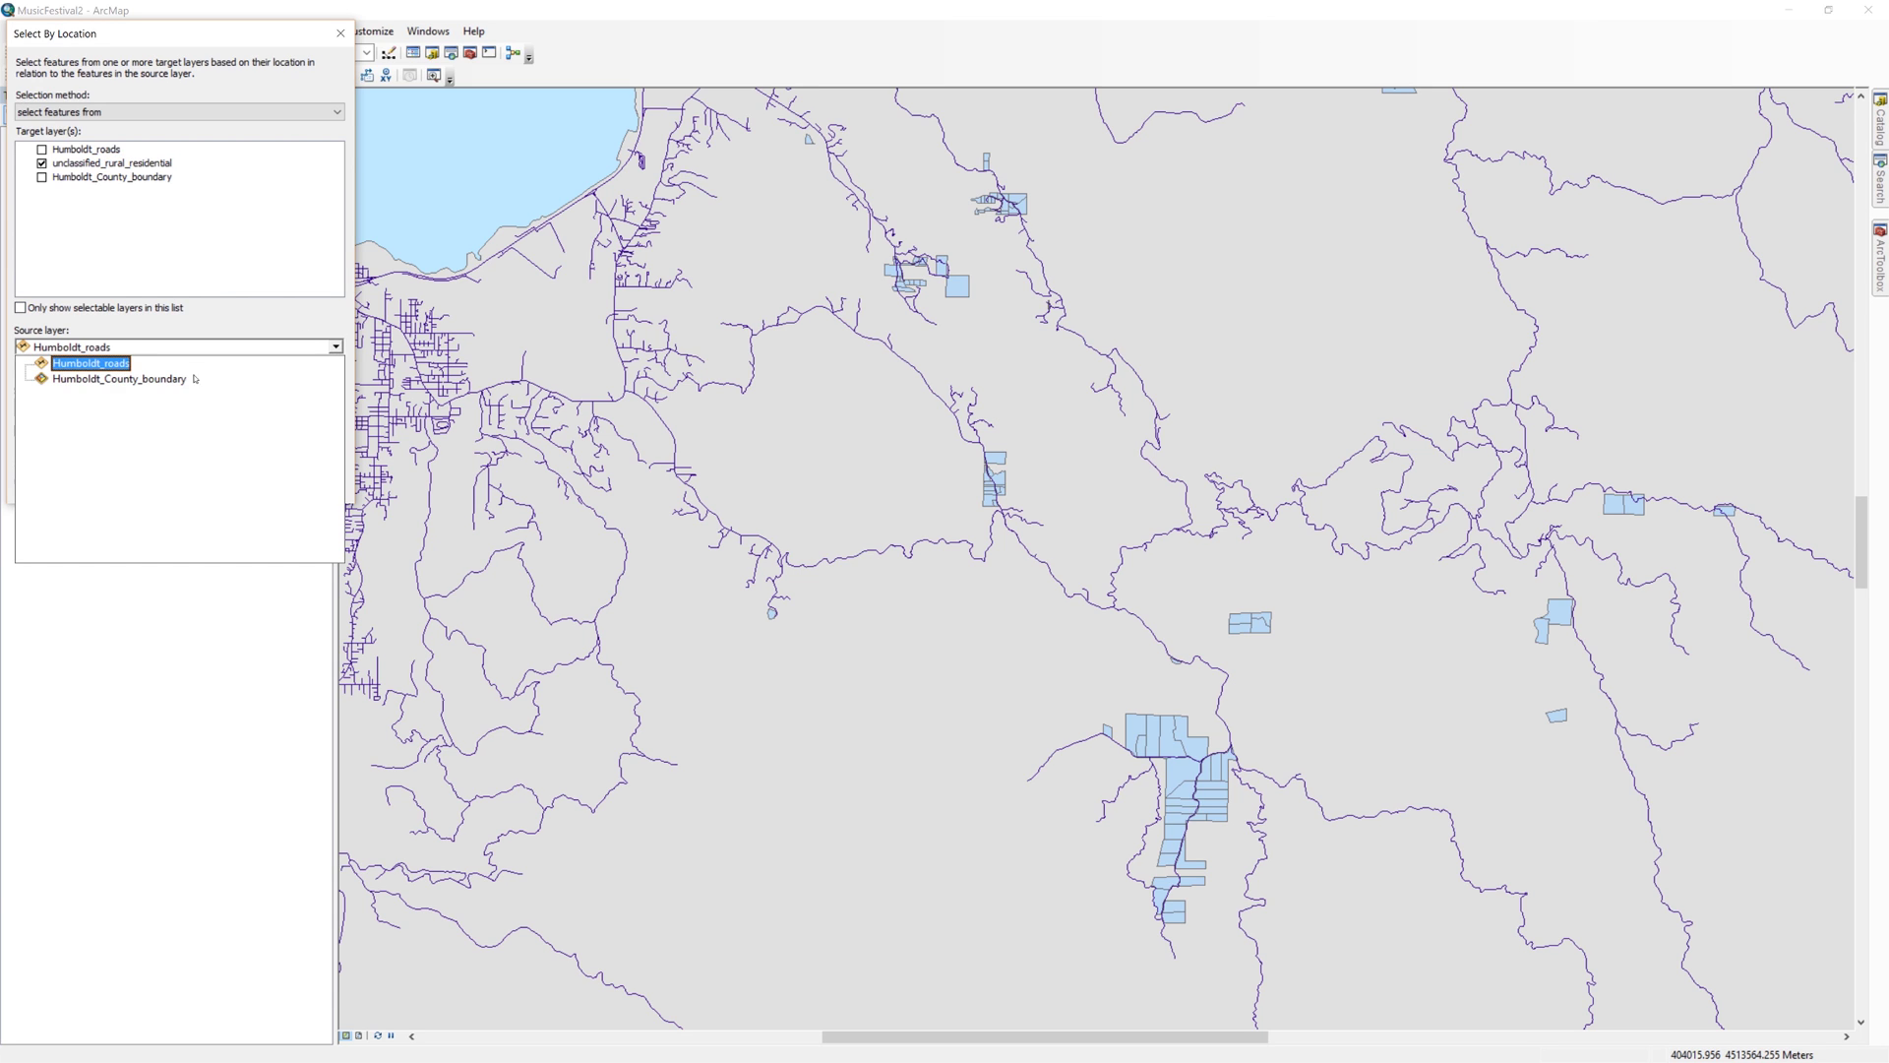
{"action": "left_click", "coordinate": [79, 361]}
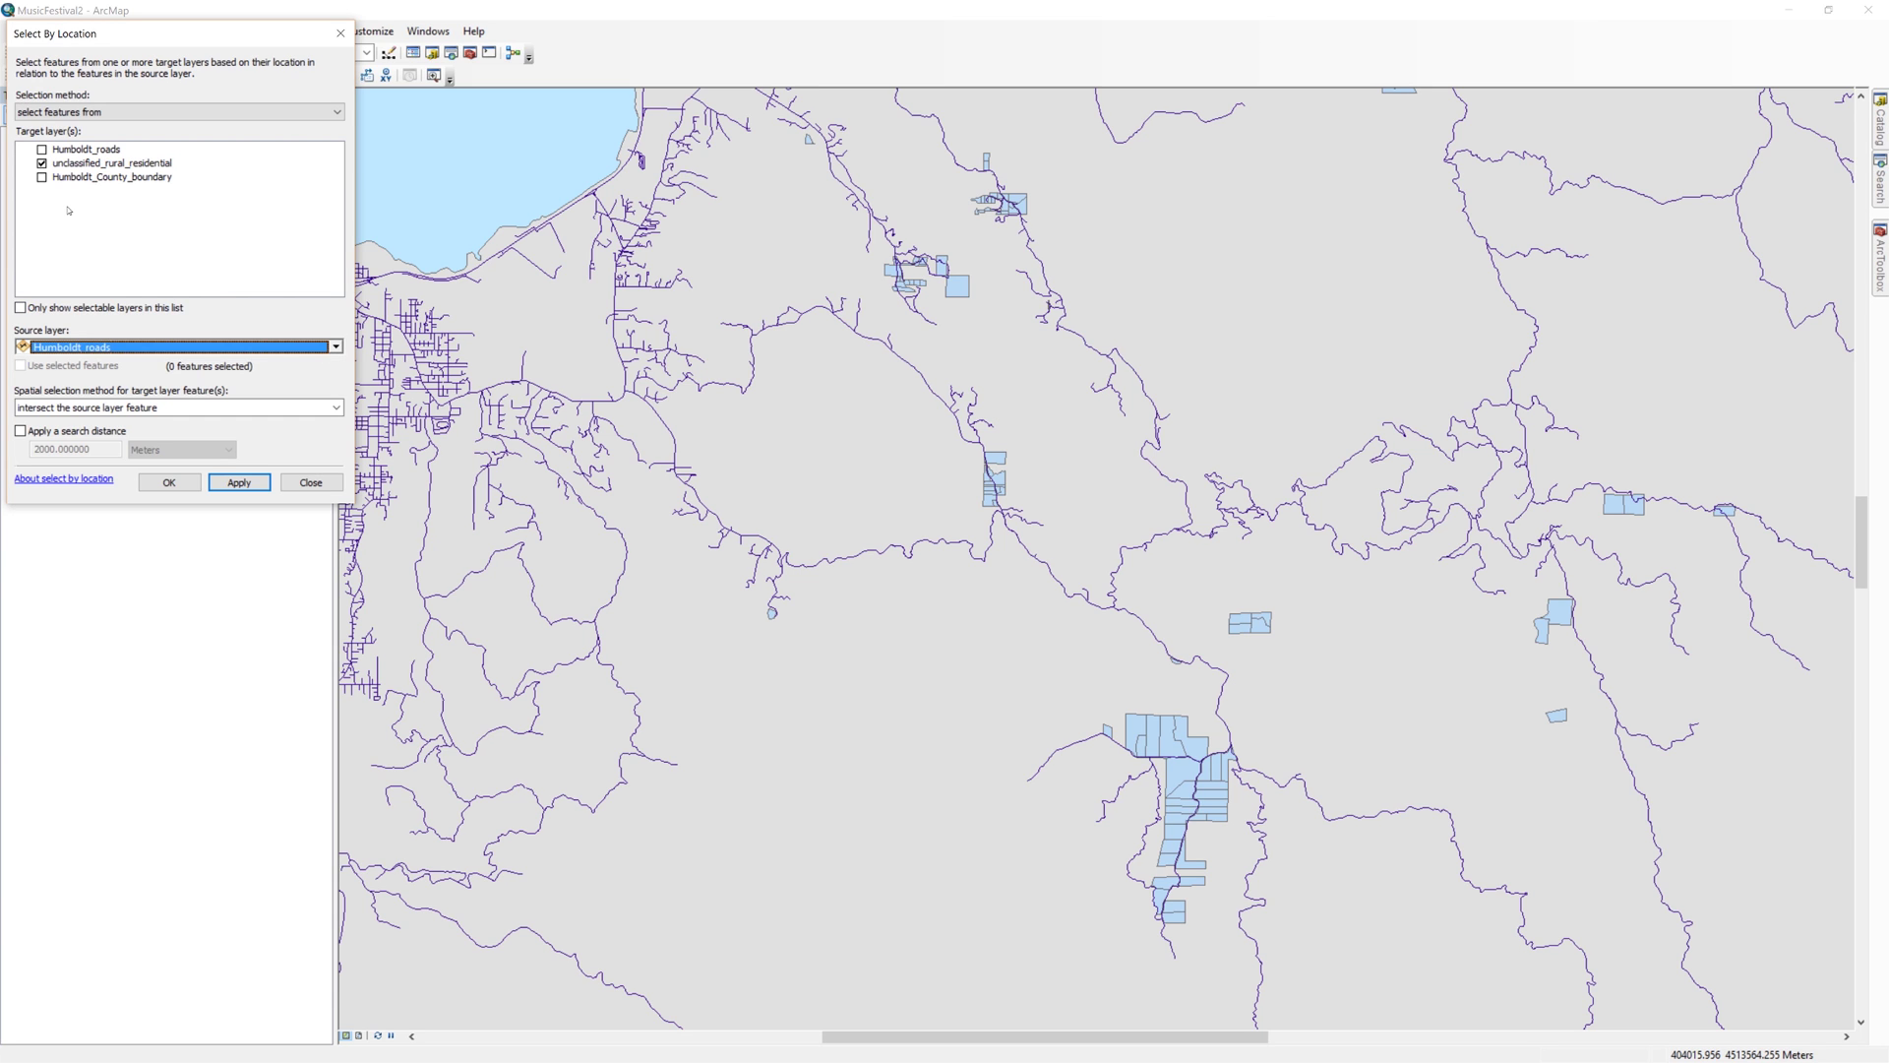
{"action": "left_click", "coordinate": [337, 408]}
{"action": "scroll", "coordinate": [339, 441], "scroll_direction": "down", "scroll_amount": 1}
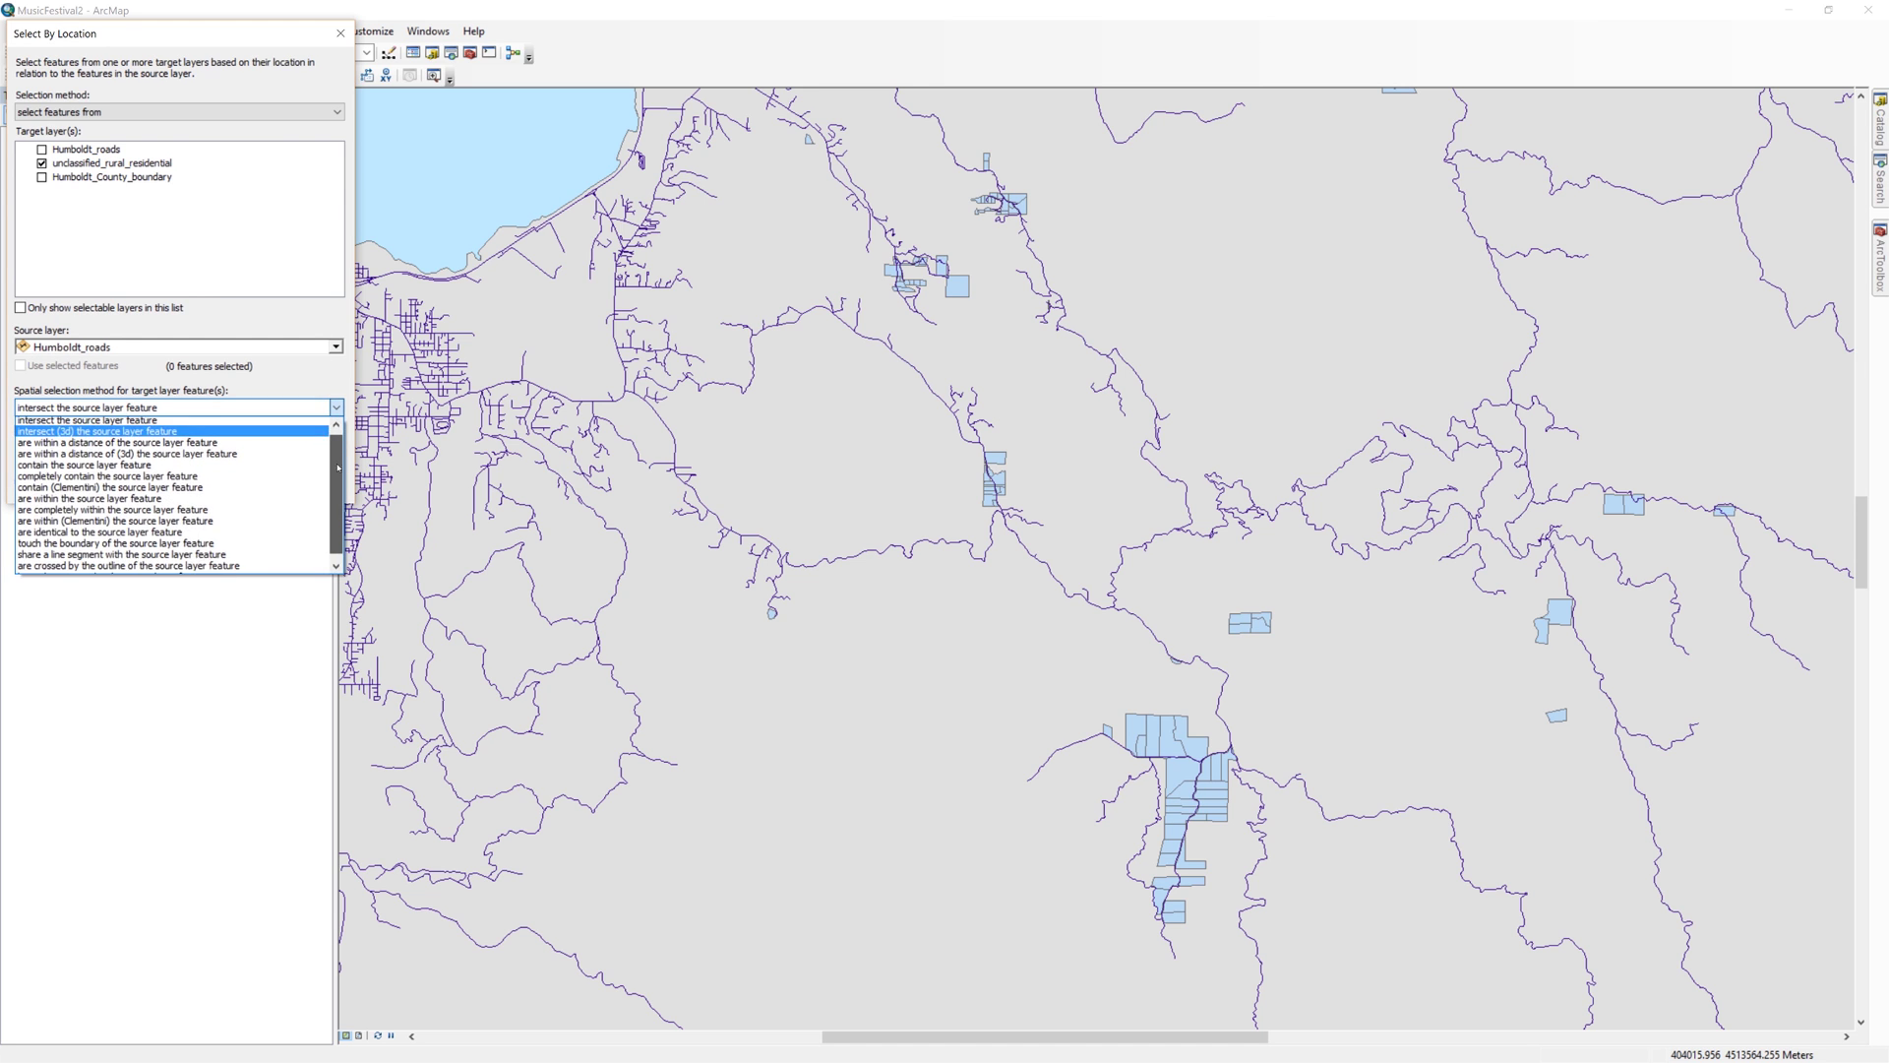
{"action": "scroll", "coordinate": [193, 428], "scroll_direction": "up", "scroll_amount": 1}
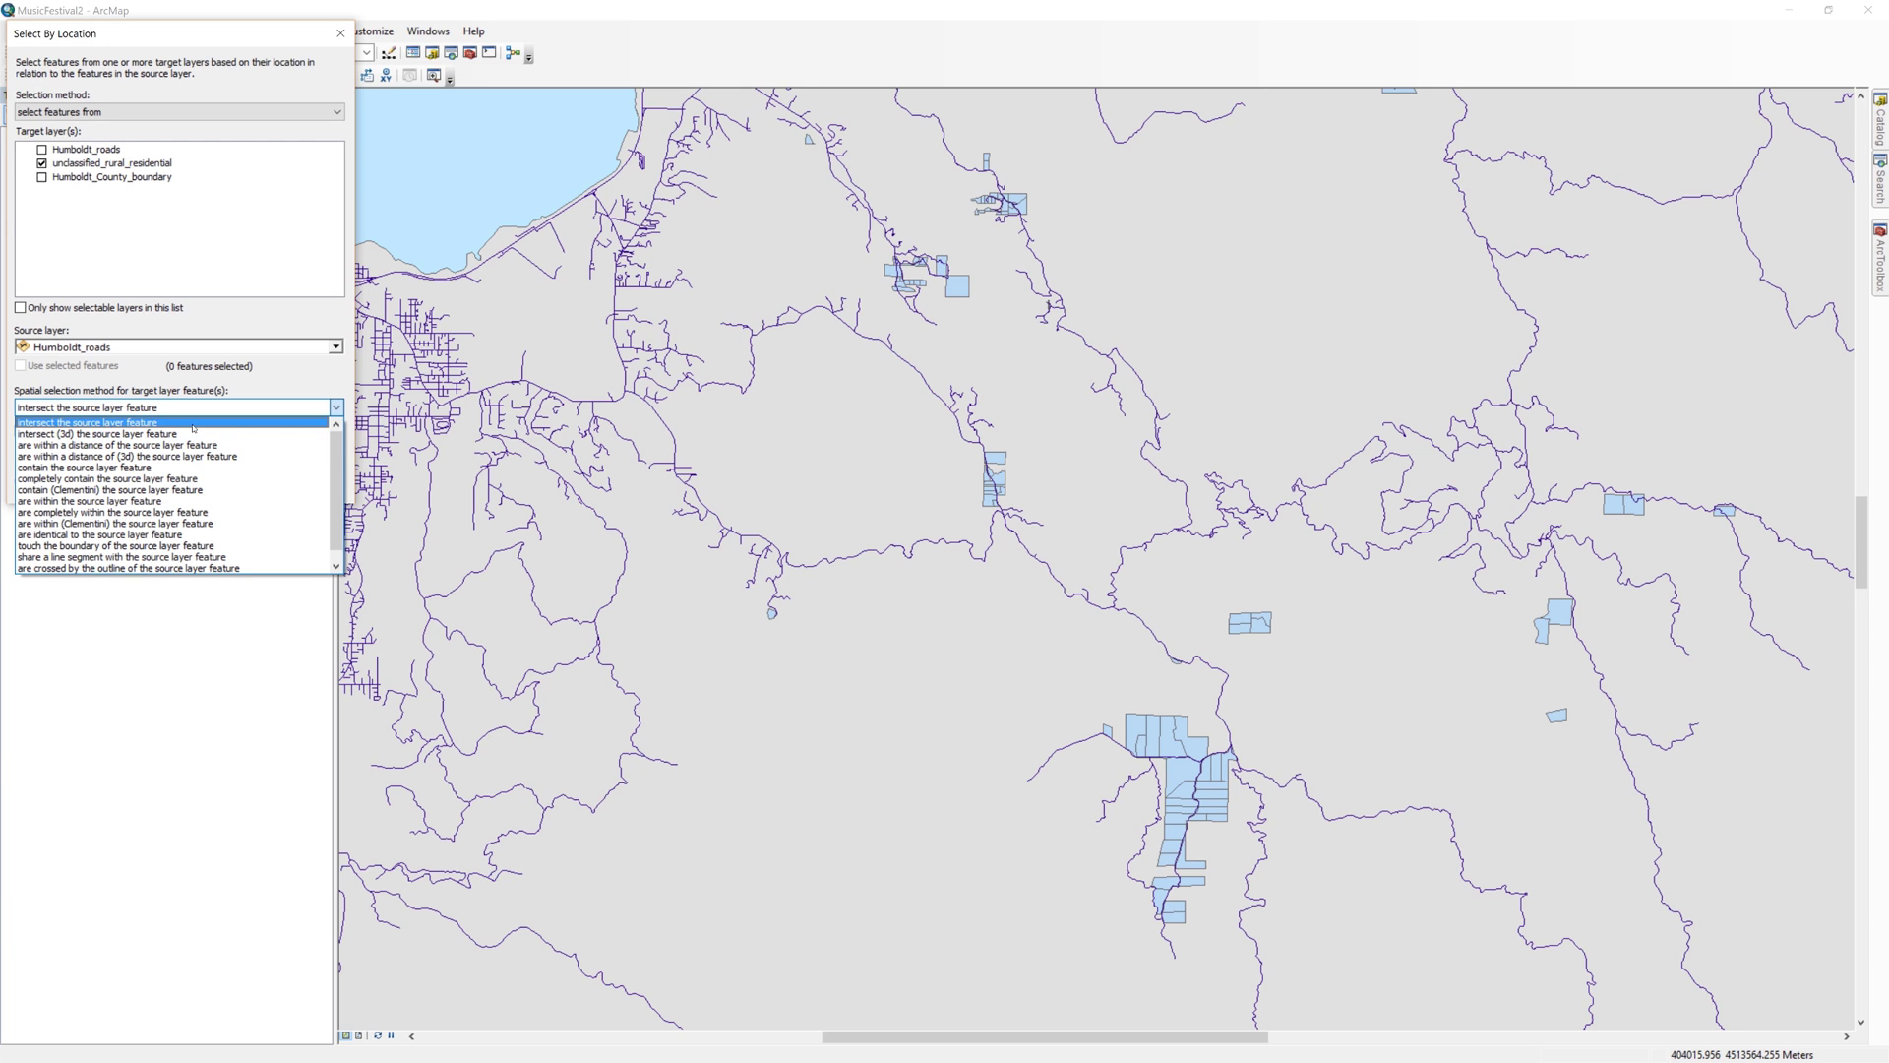
{"action": "left_click", "coordinate": [193, 427]}
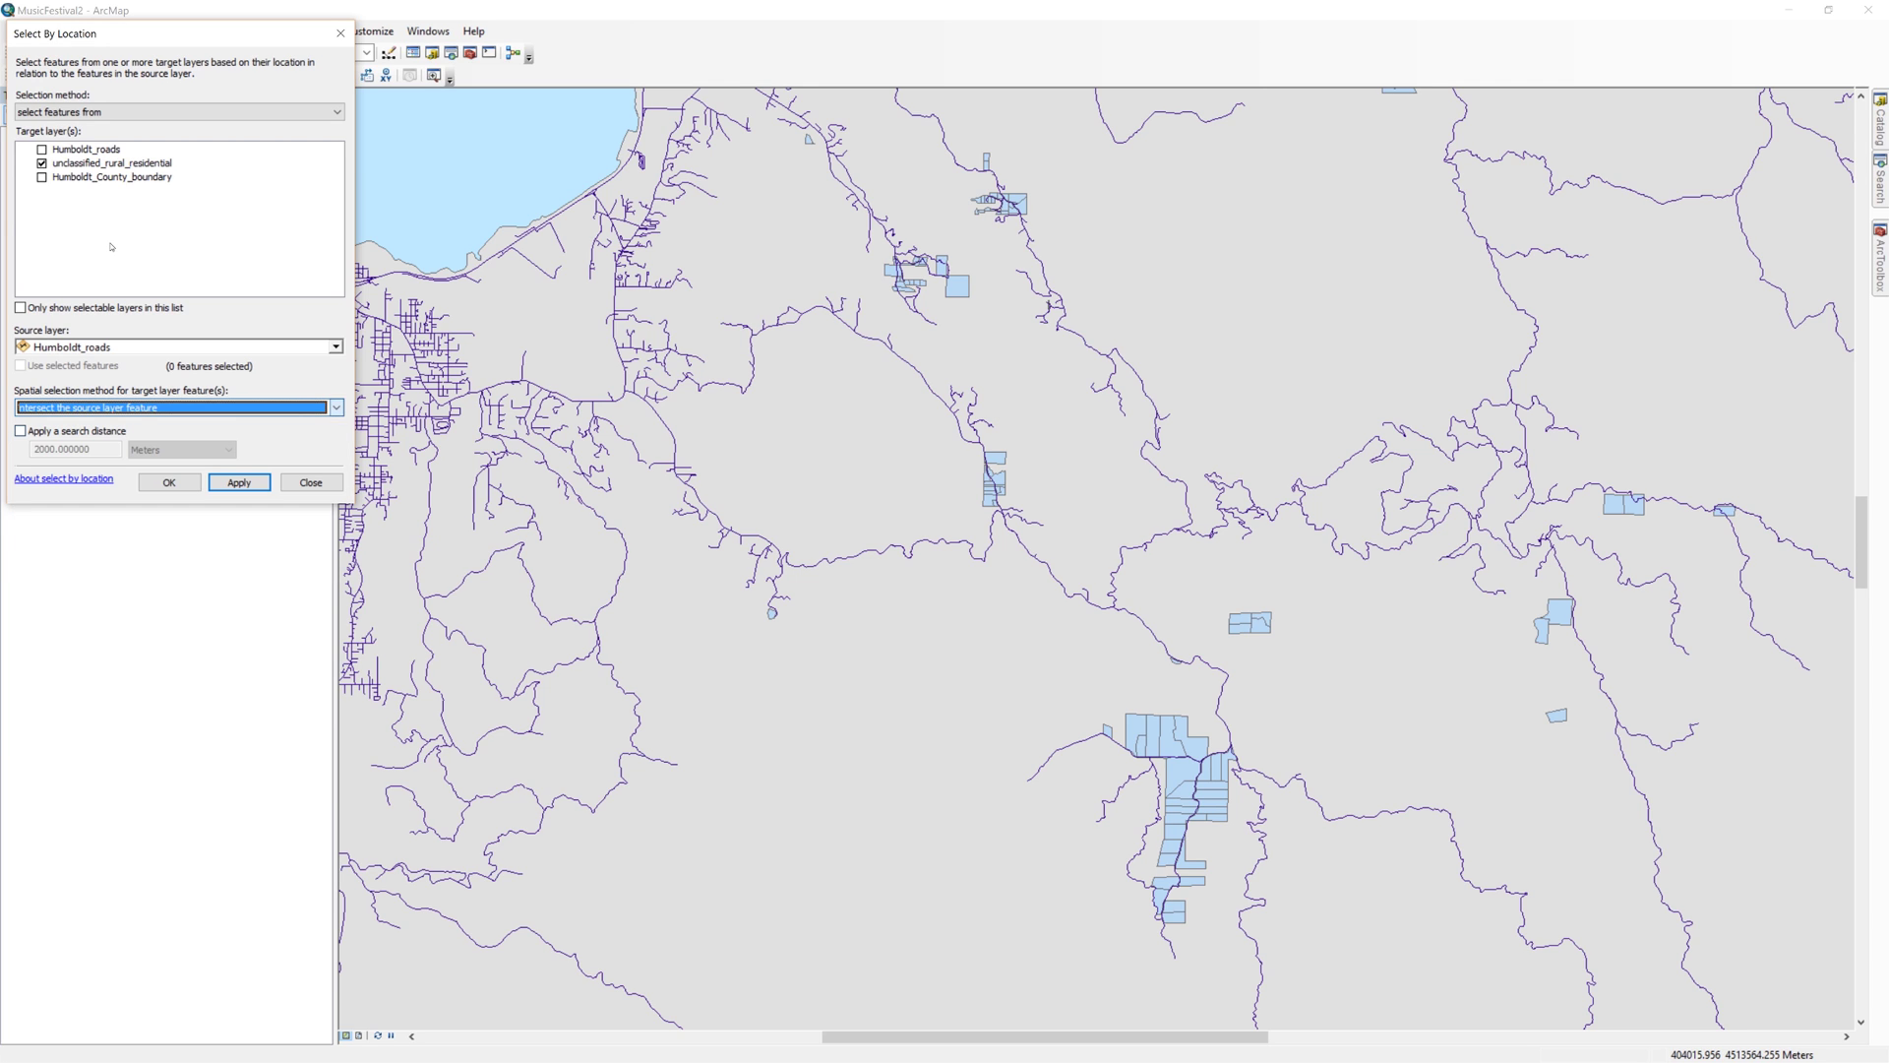
{"action": "left_click", "coordinate": [248, 484]}
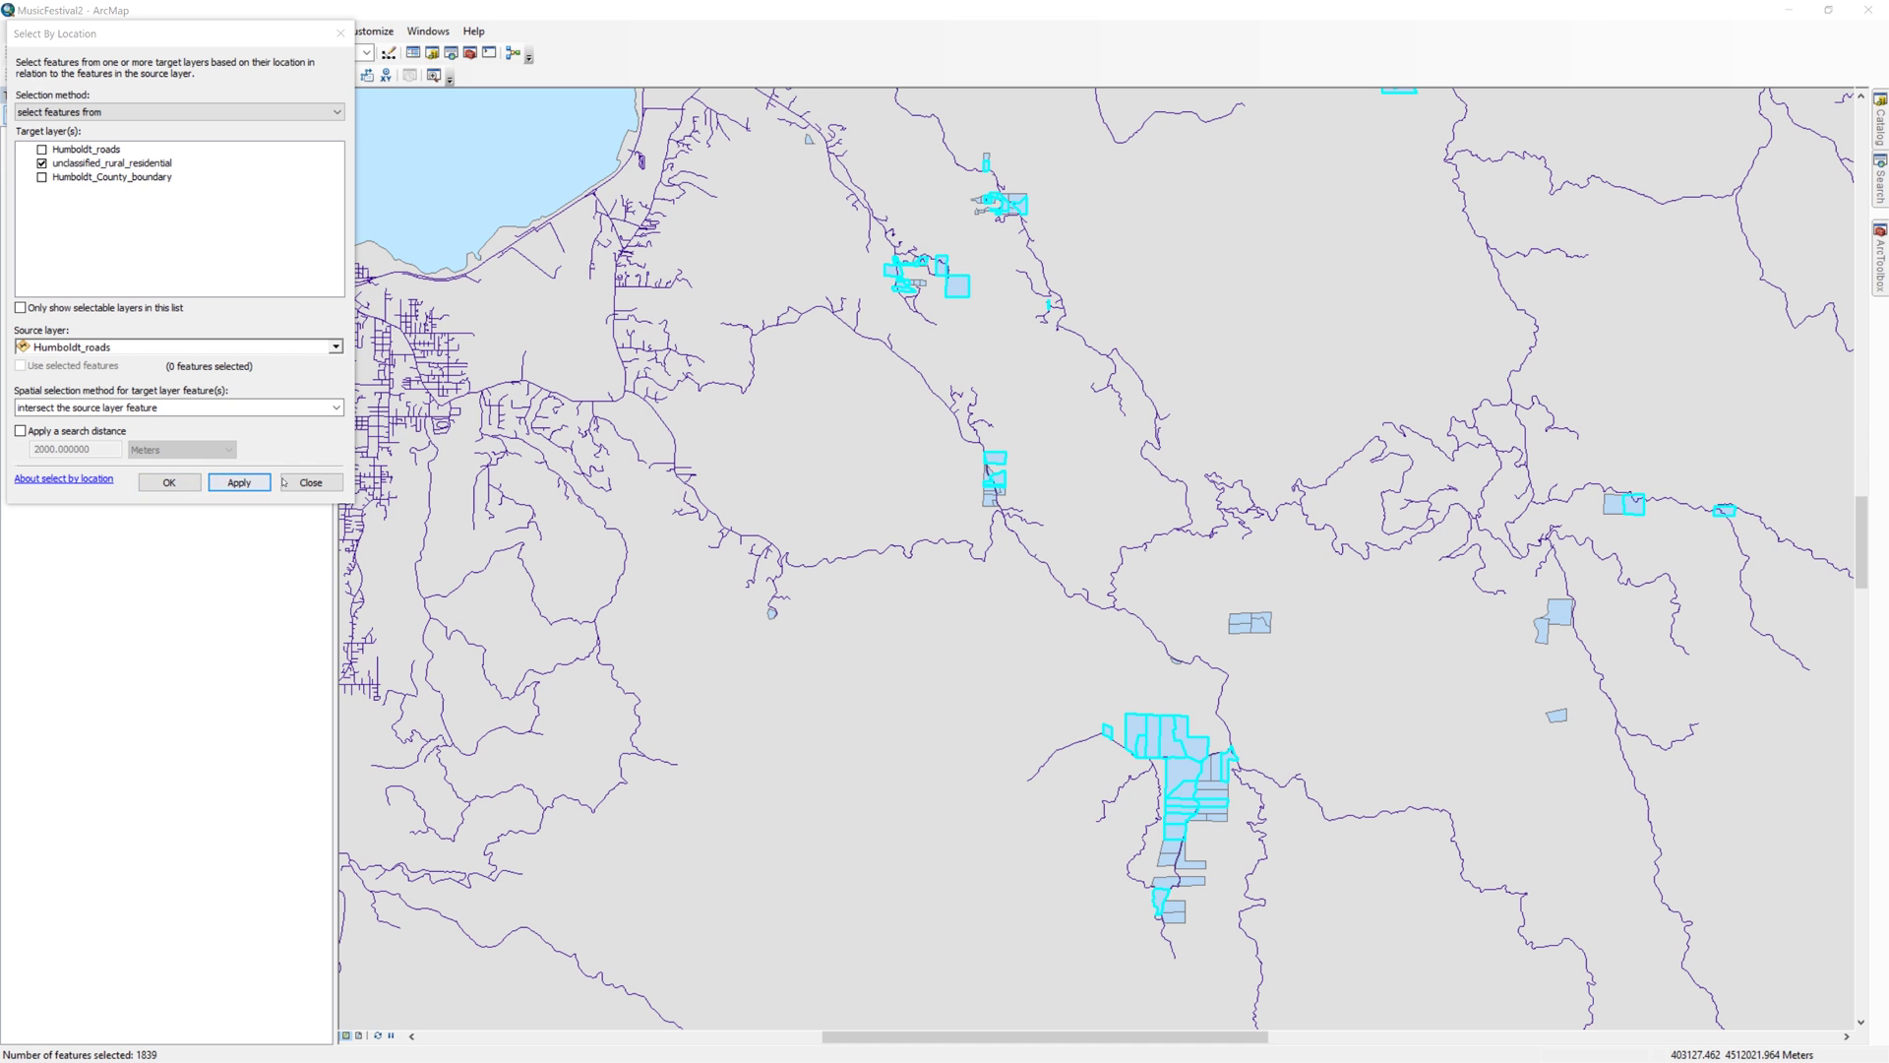
Export the parcel layer's selected features, naming the output properties_near_roads
{"action": "left_click", "coordinate": [311, 482]}
{"action": "left_click", "coordinate": [150, 185]}
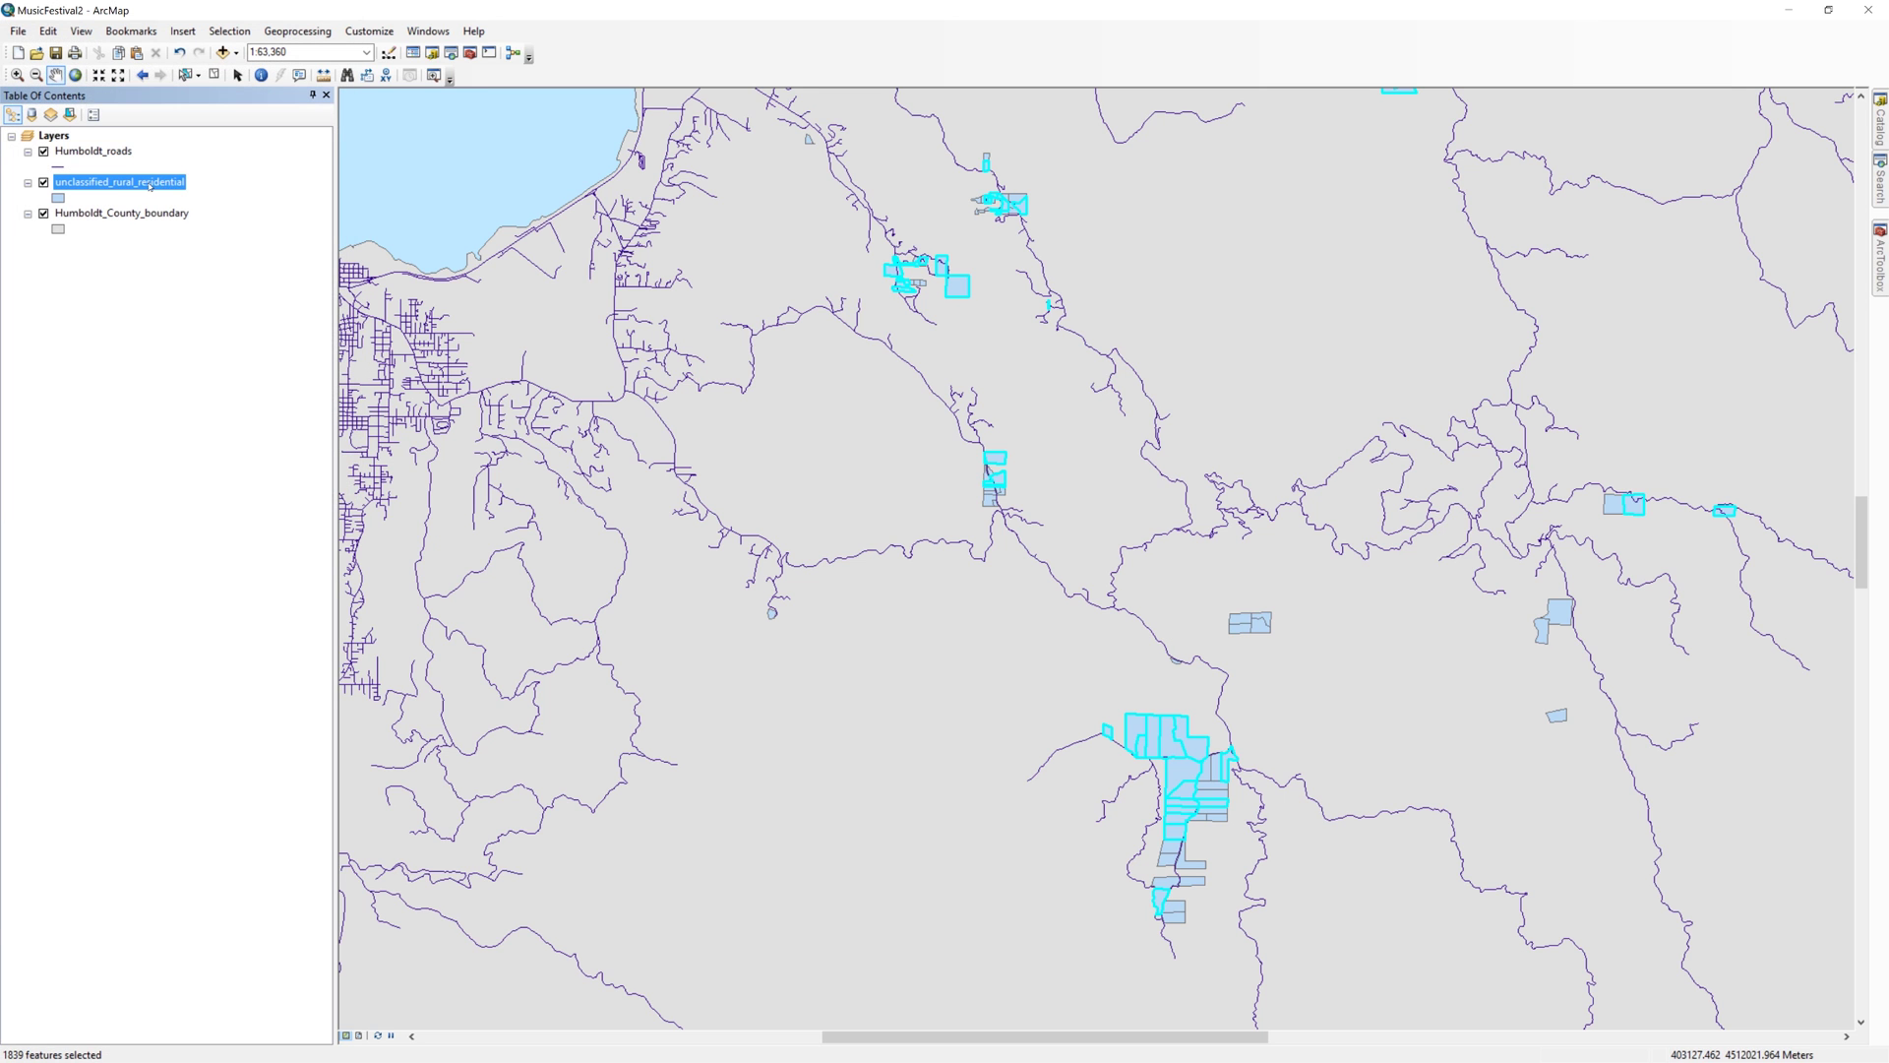
{"action": "right_click", "coordinate": [150, 185]}
{"action": "mouse_move", "coordinate": [270, 479]}
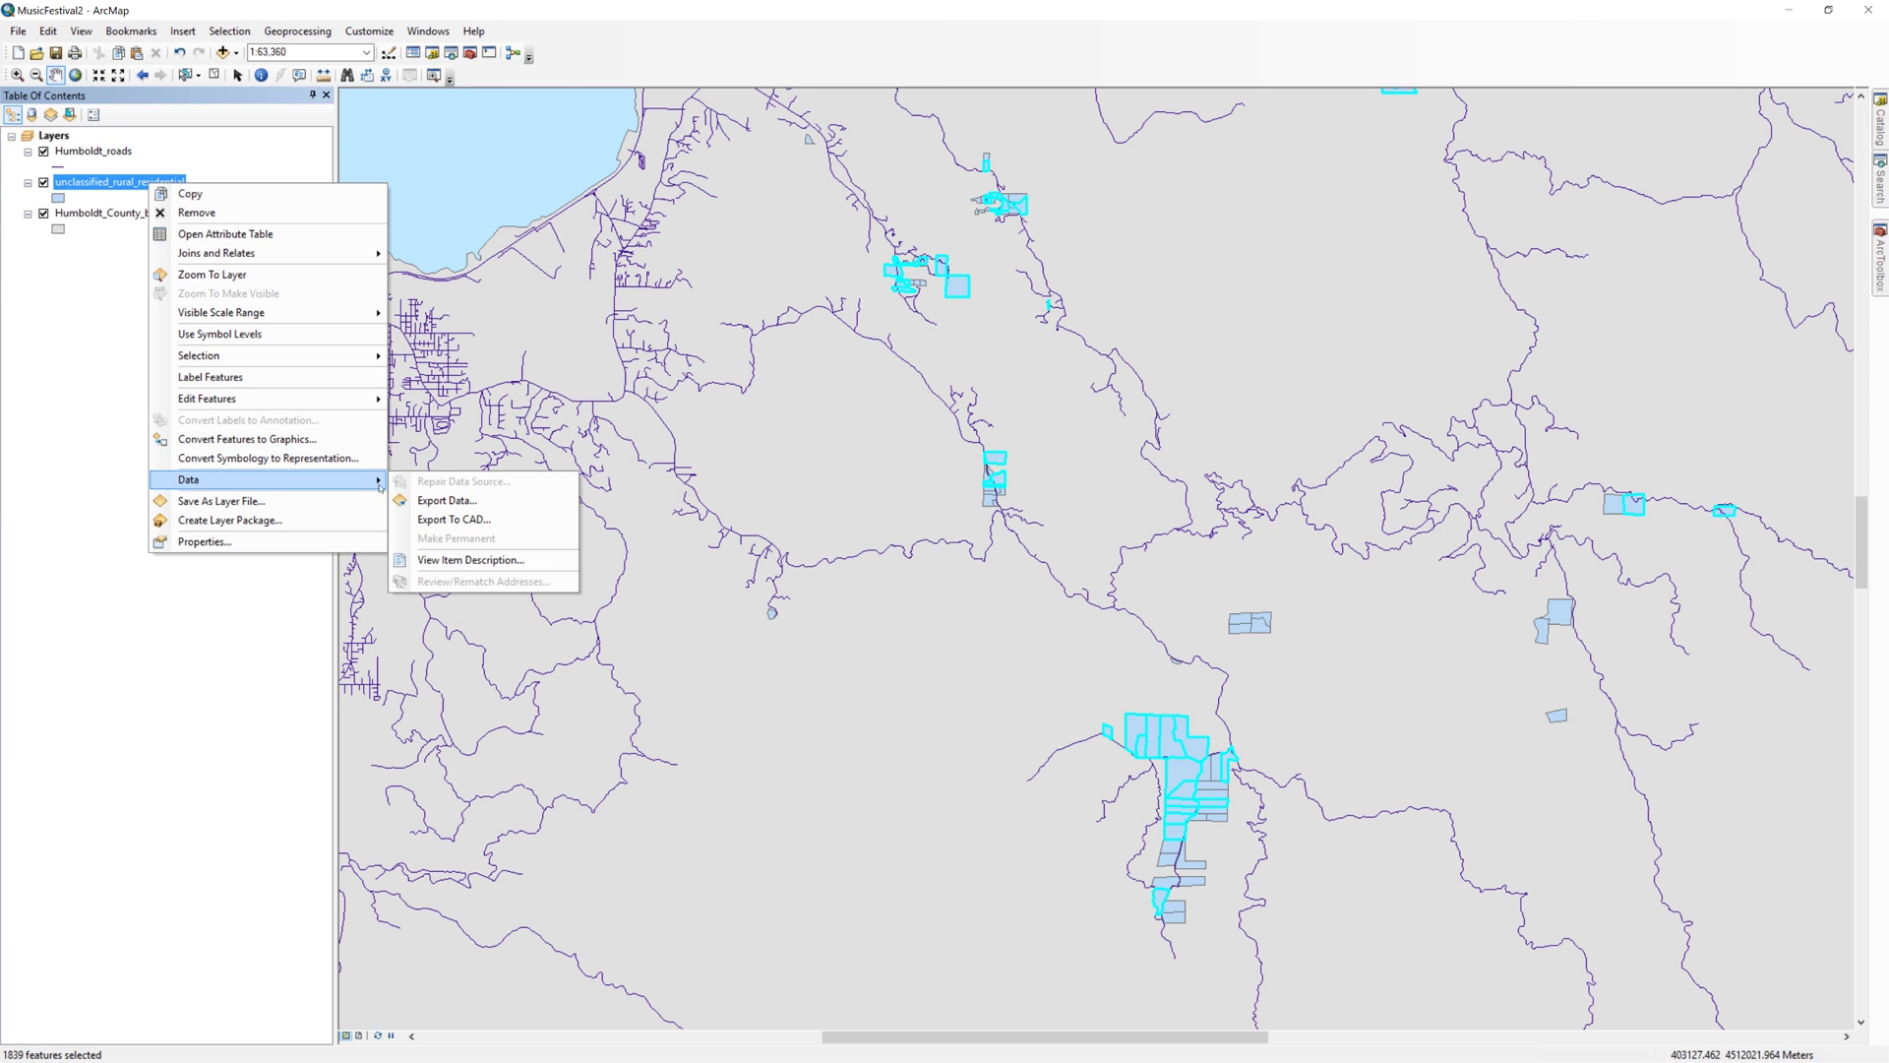
{"action": "left_click", "coordinate": [404, 500]}
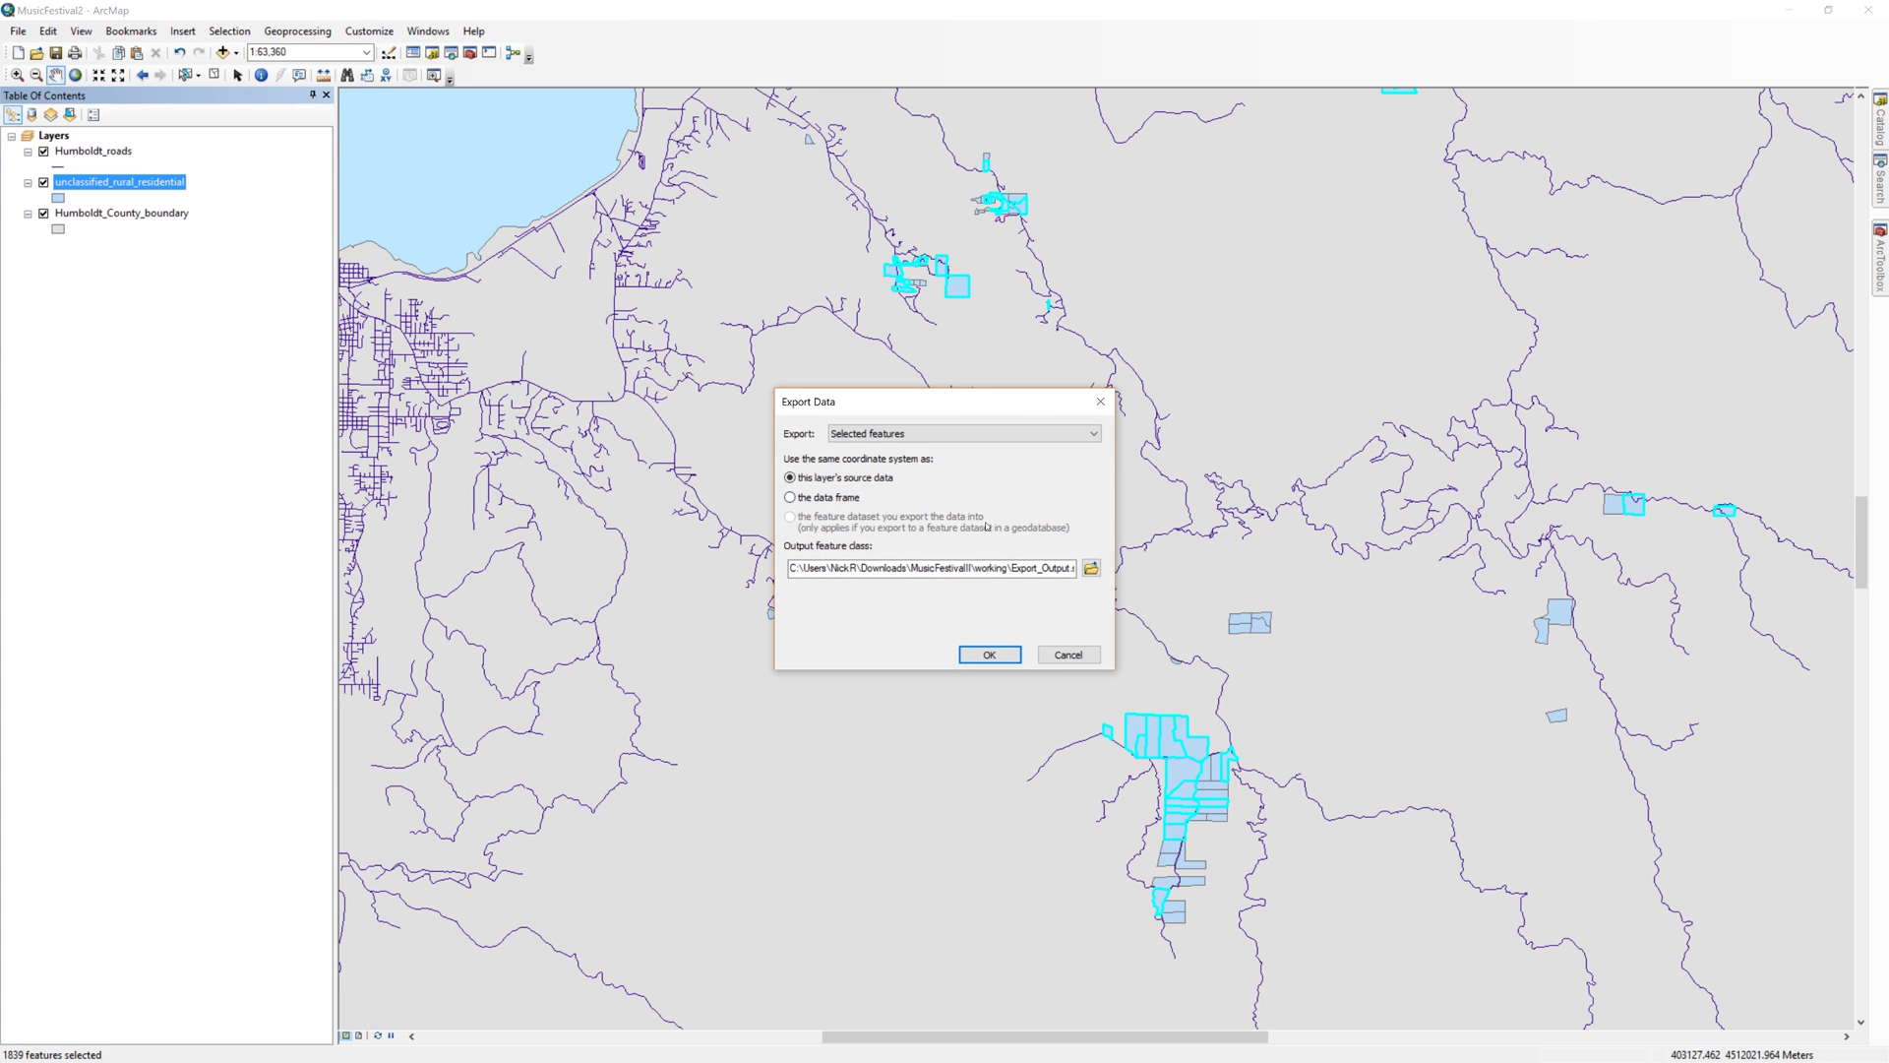
{"action": "left_click", "coordinate": [1091, 568]}
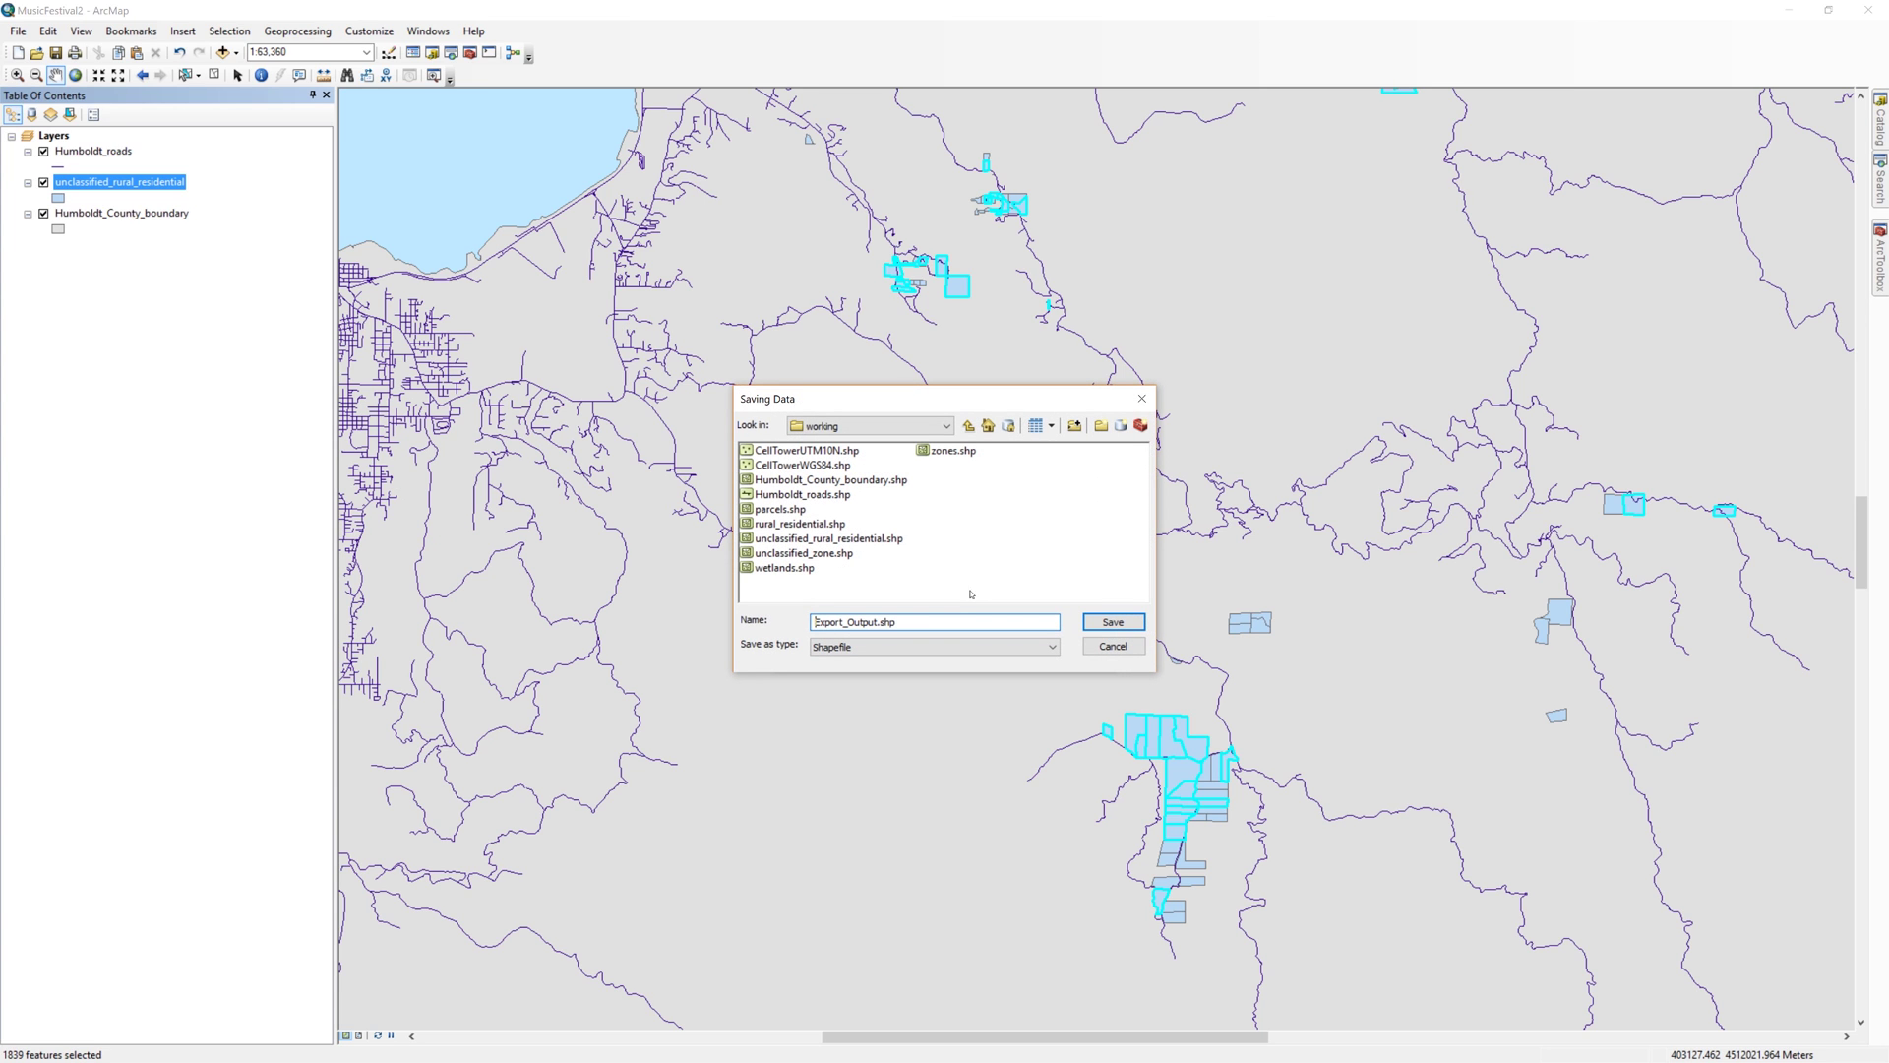
{"action": "left_click_drag", "start_coordinate": [908, 619], "coordinate": [836, 621]}
{"action": "key", "text": "BackSpace"}
{"action": "key", "text": "BackSpace"}
{"action": "key", "text": "BackSpace"}
{"action": "key", "text": "BackSpace"}
{"action": "key", "text": "BackSpace"}
{"action": "type", "text": "properties_near_roads"}
Complete the properties_near_roads export and add it to the map
{"action": "left_click", "coordinate": [1113, 622]}
{"action": "left_click", "coordinate": [990, 654]}
{"action": "left_click", "coordinate": [991, 606]}
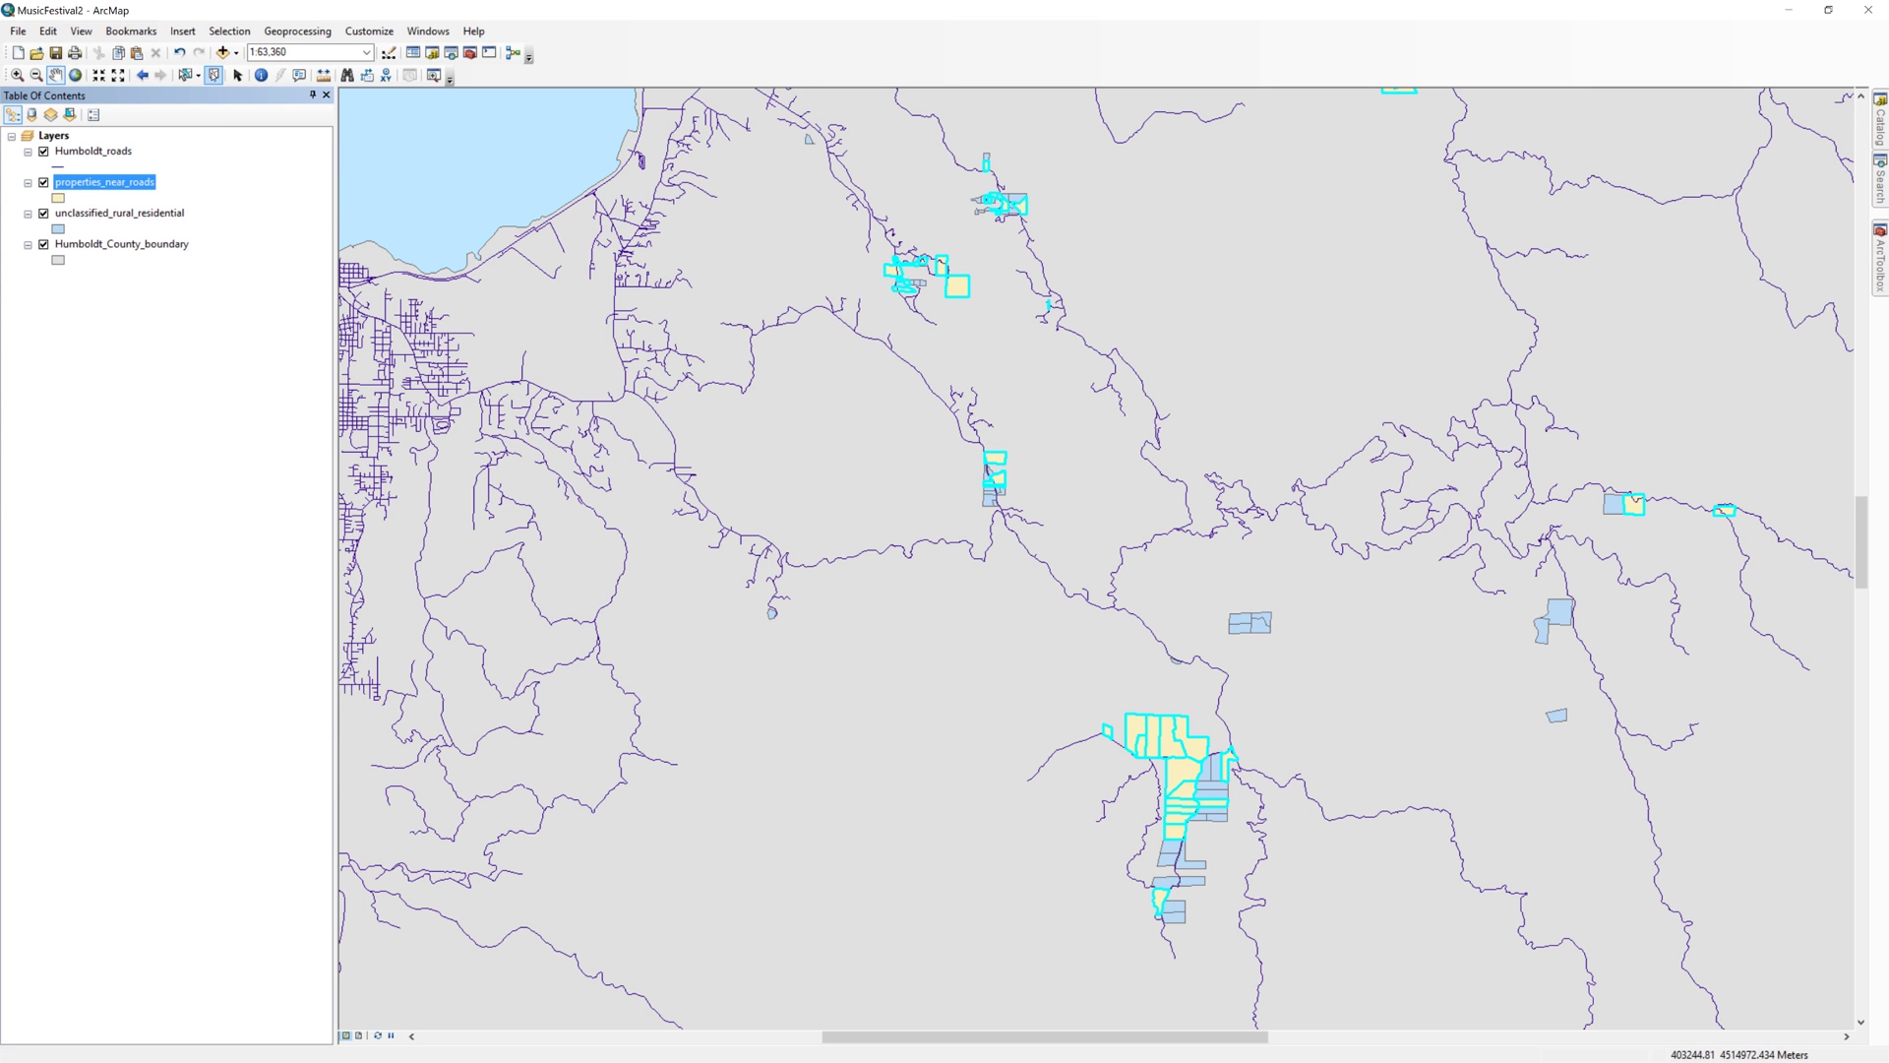
Clear the selection and remove the unclassified_rural_residential and Humboldt_roads layers
{"action": "left_click", "coordinate": [214, 76]}
{"action": "left_click", "coordinate": [168, 210]}
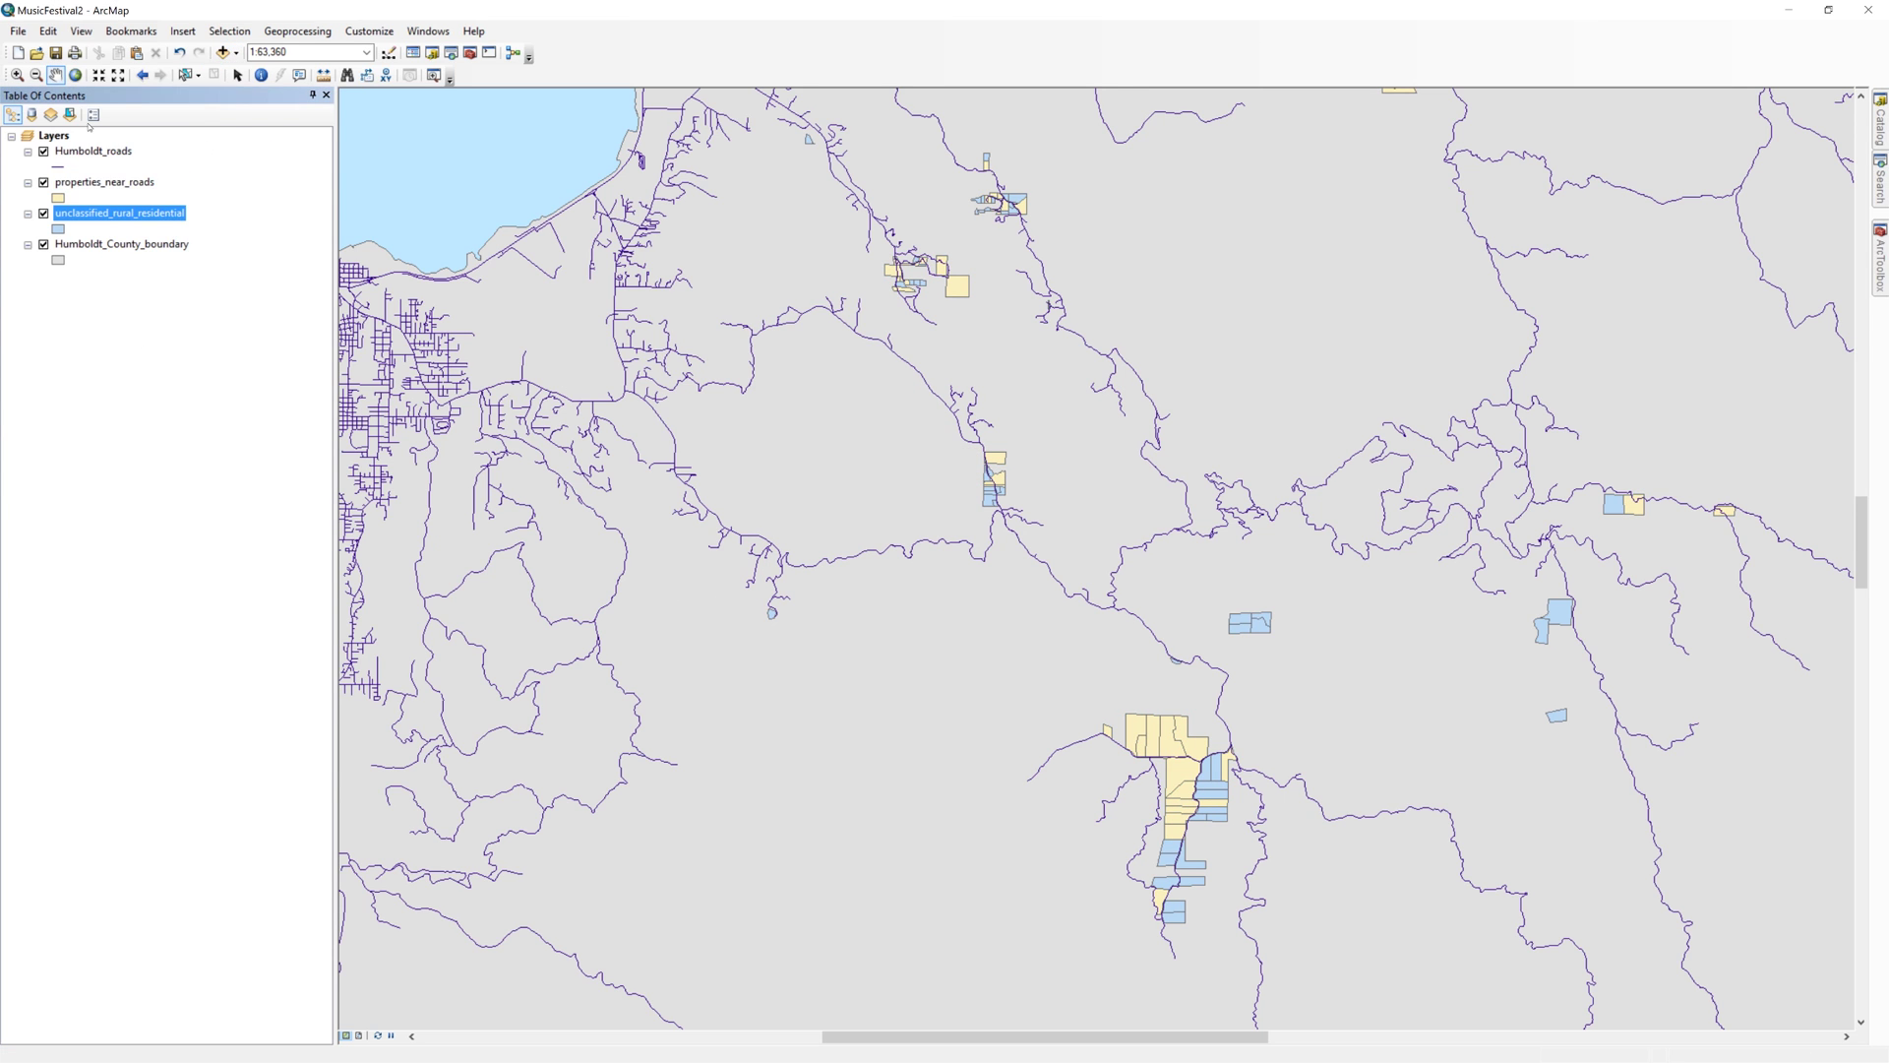
{"action": "right_click", "coordinate": [168, 211]}
{"action": "left_click", "coordinate": [187, 243]}
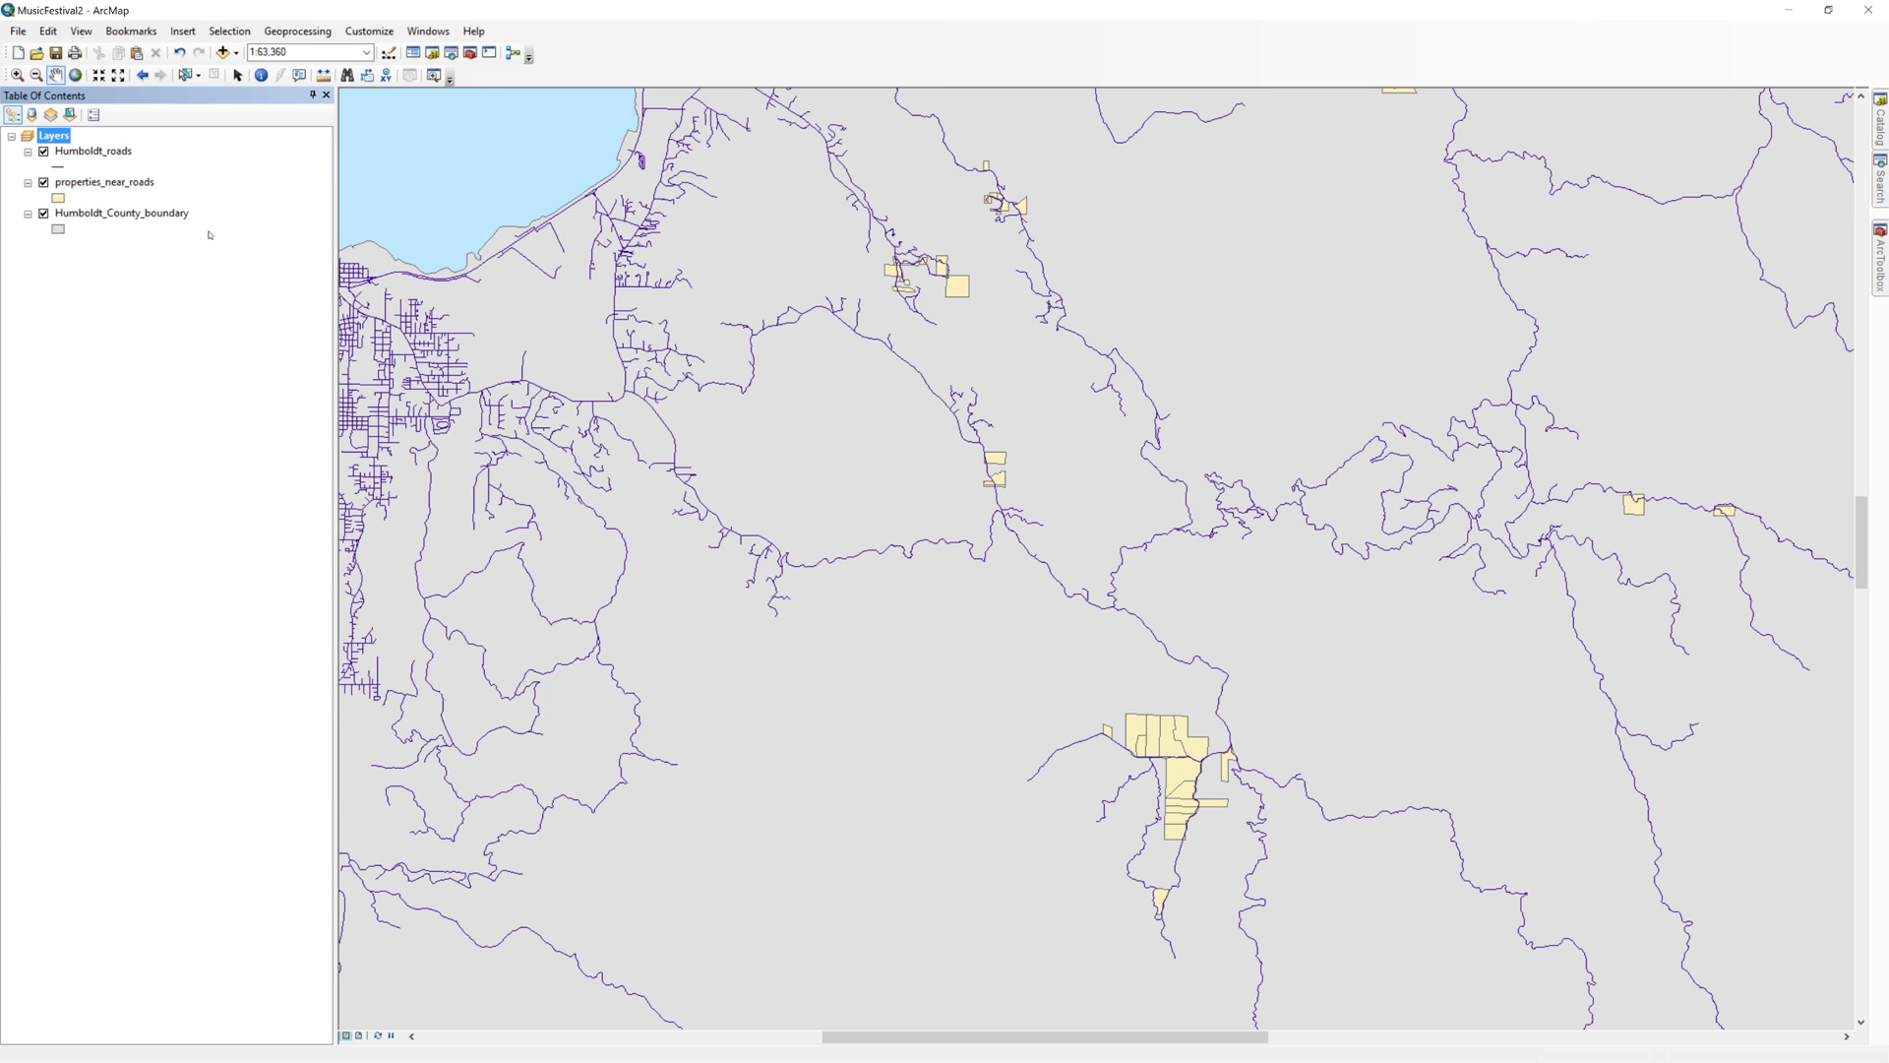
{"action": "left_click", "coordinate": [119, 152]}
{"action": "right_click", "coordinate": [119, 152]}
{"action": "left_click", "coordinate": [148, 183]}
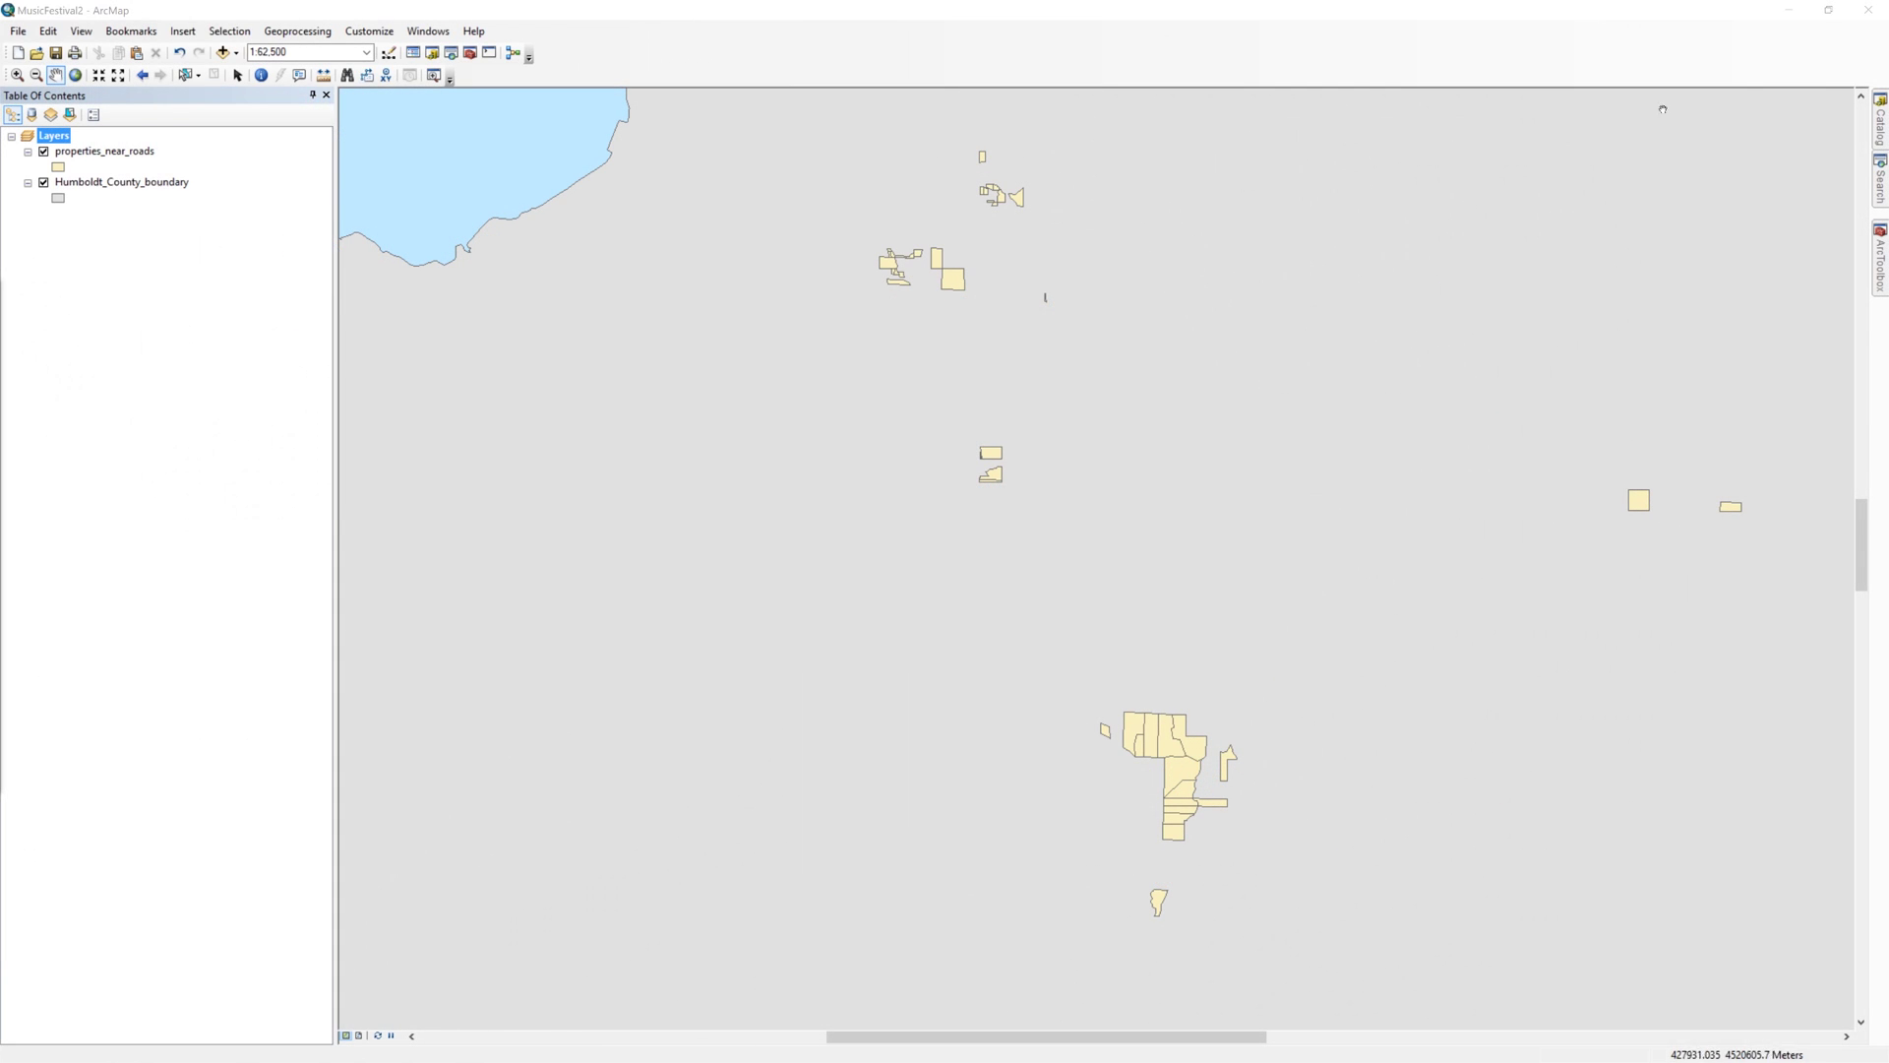
Add nhd24kst_l_ca023 from the Catalog and rename the layer to rivers in its properties
{"action": "left_click", "coordinate": [1880, 123]}
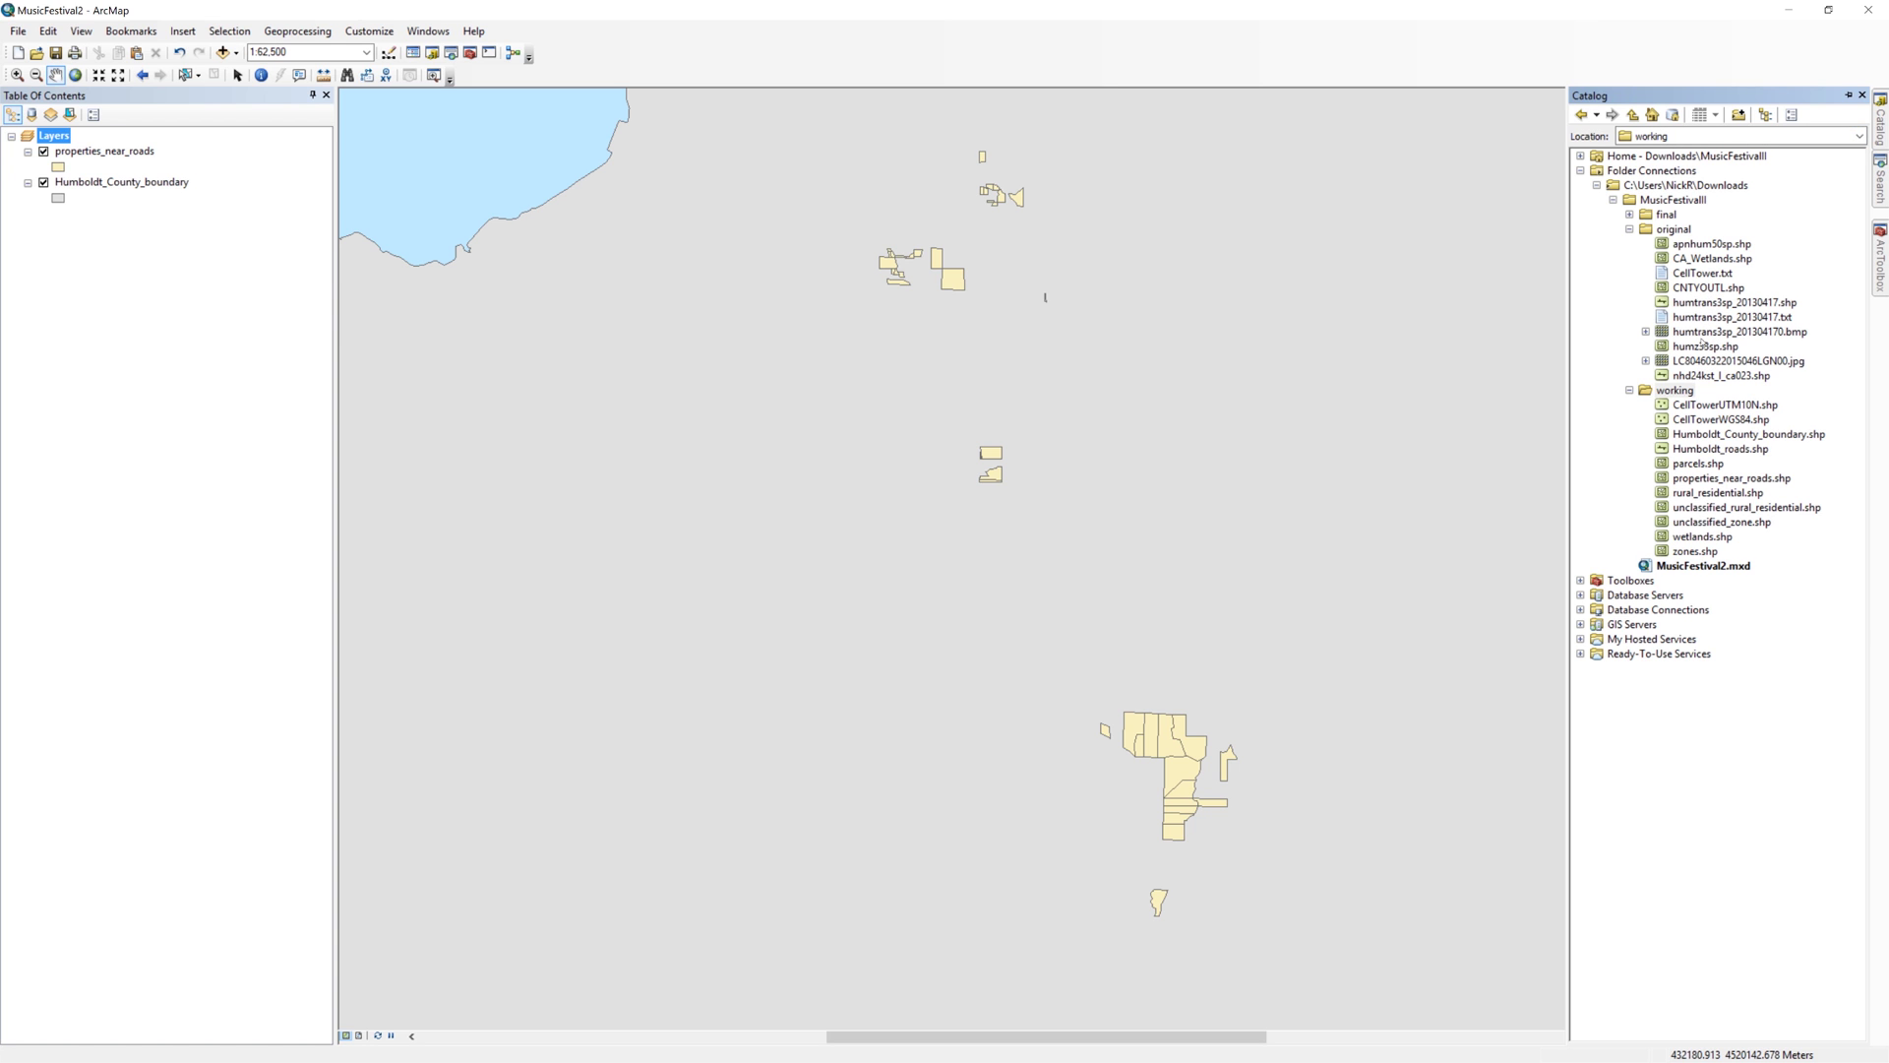
{"action": "left_click", "coordinate": [1672, 375]}
{"action": "left_click_drag", "start_coordinate": [1663, 378], "coordinate": [1479, 384]}
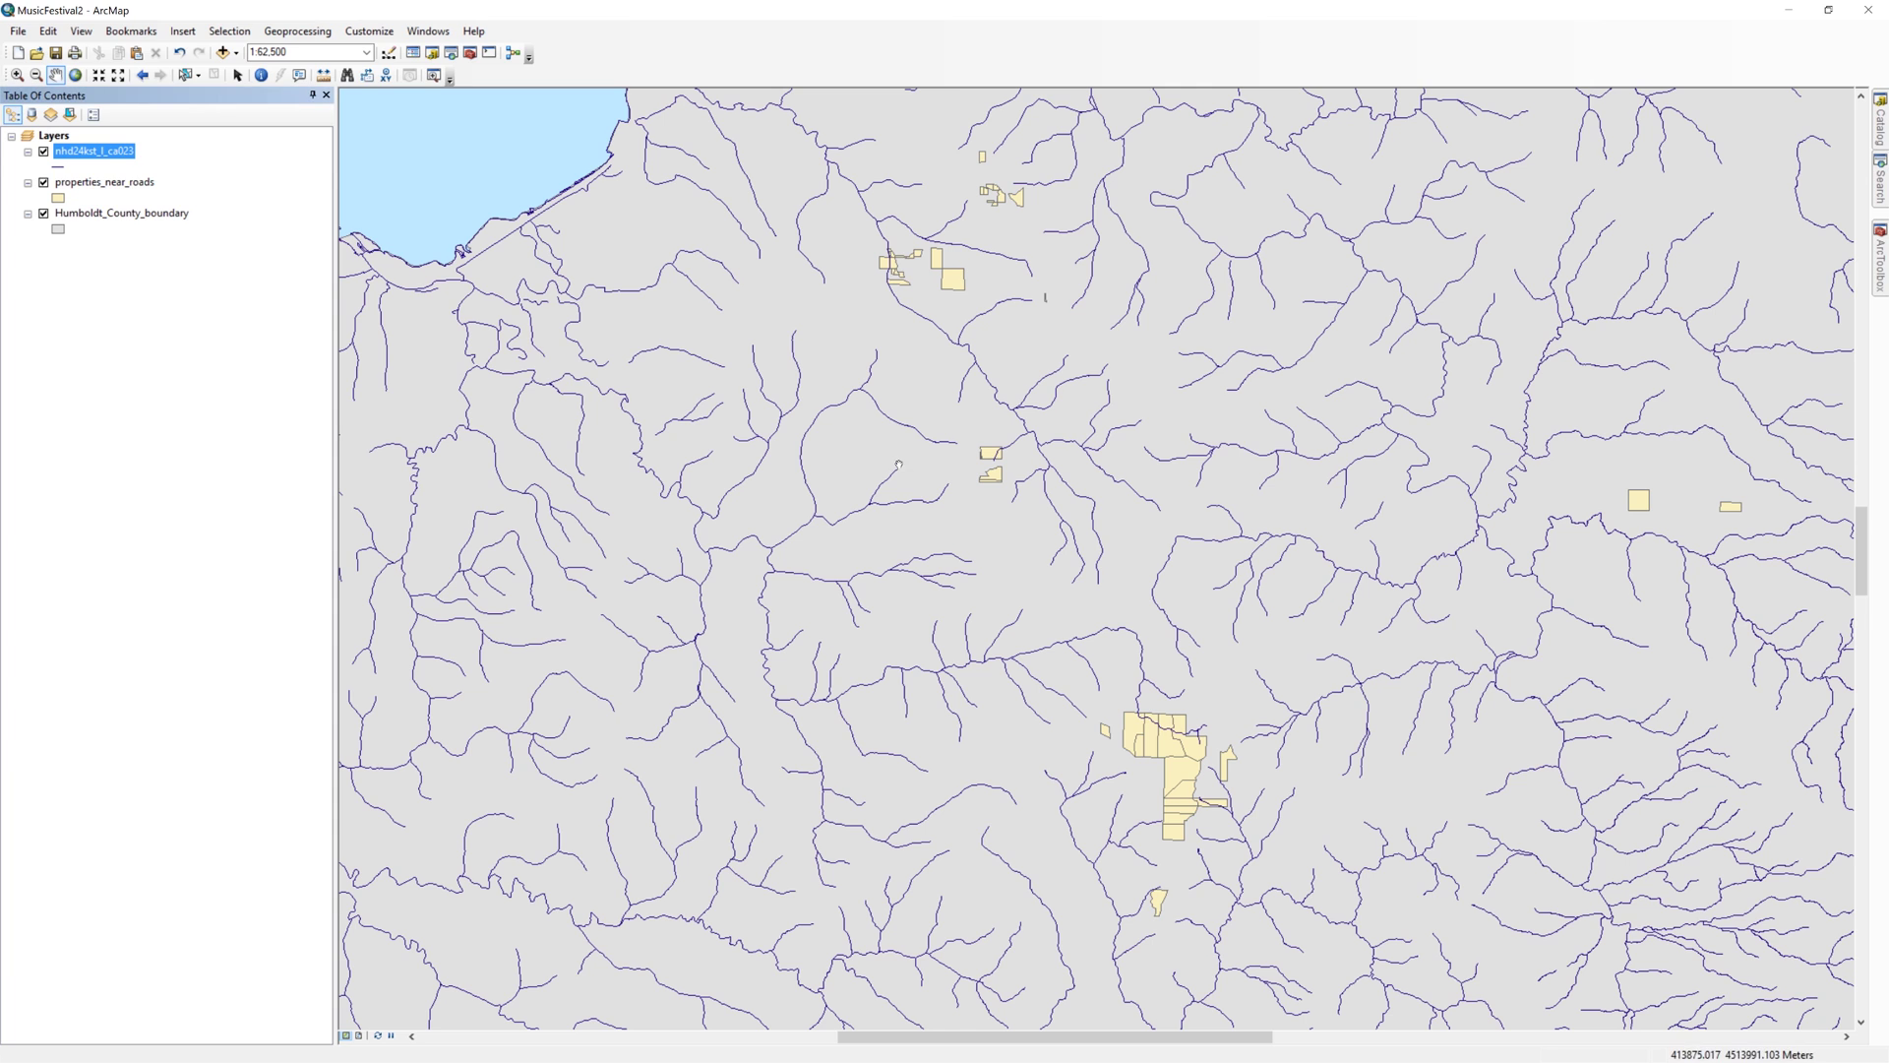
{"action": "right_click", "coordinate": [110, 152]}
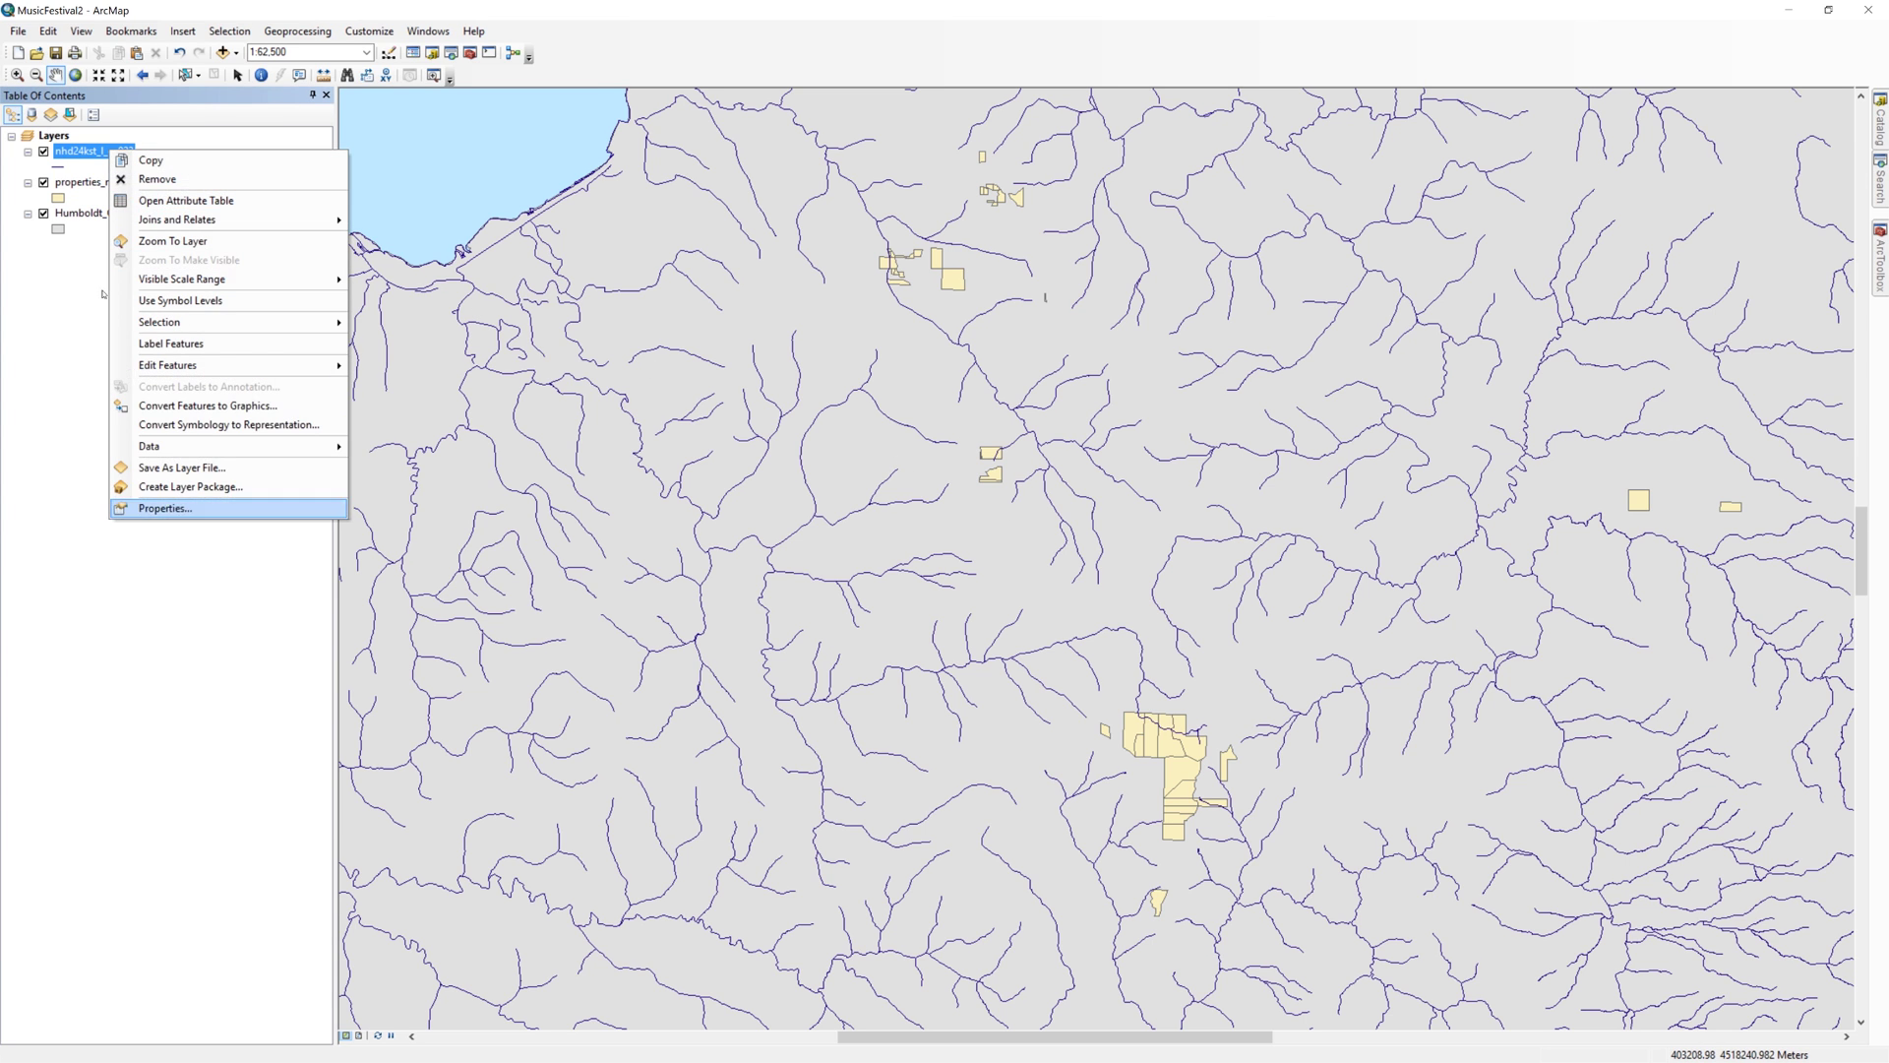
{"action": "left_click", "coordinate": [157, 508]}
{"action": "left_click", "coordinate": [684, 330]}
{"action": "type", "text": "rivers"}
{"action": "left_click", "coordinate": [1053, 753]}
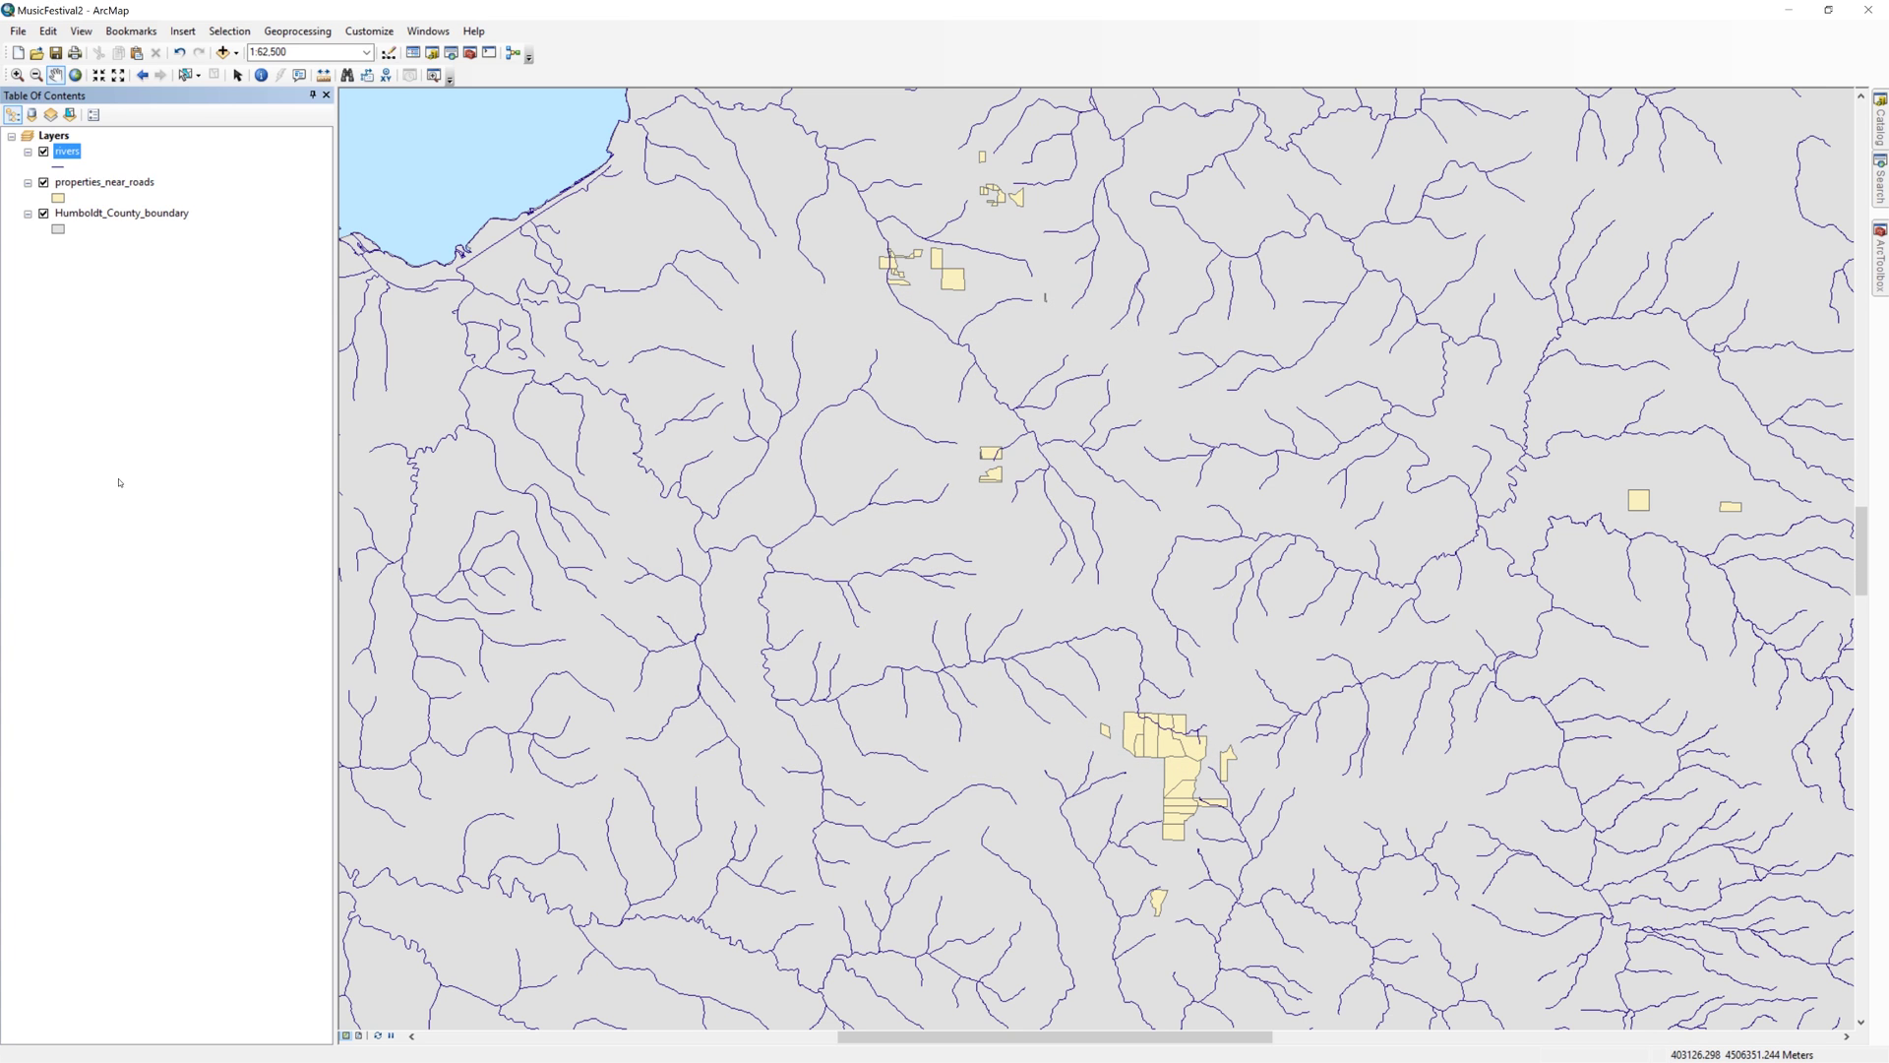
Select the properties_near_roads parcels intersecting the rivers layer, 779 of 1839 features
{"action": "left_click", "coordinate": [230, 31]}
{"action": "left_click", "coordinate": [253, 71]}
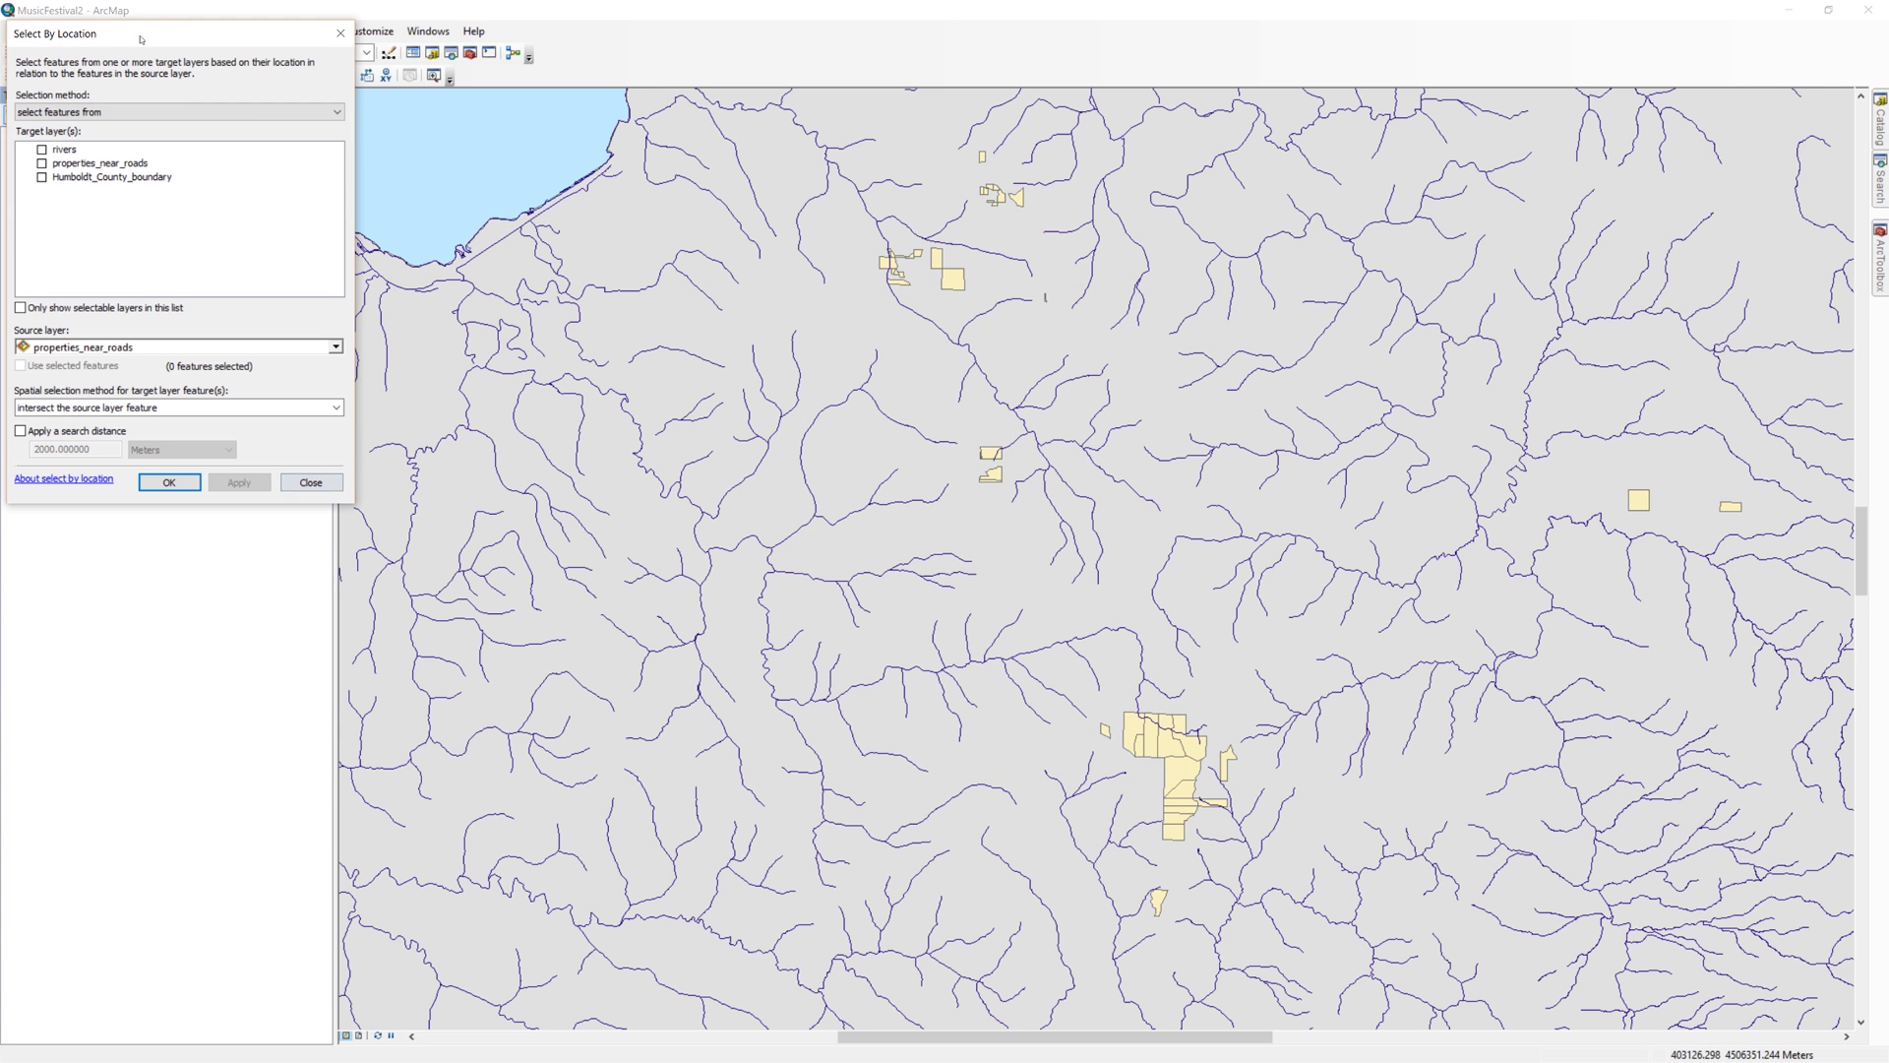
{"action": "left_click", "coordinate": [42, 164]}
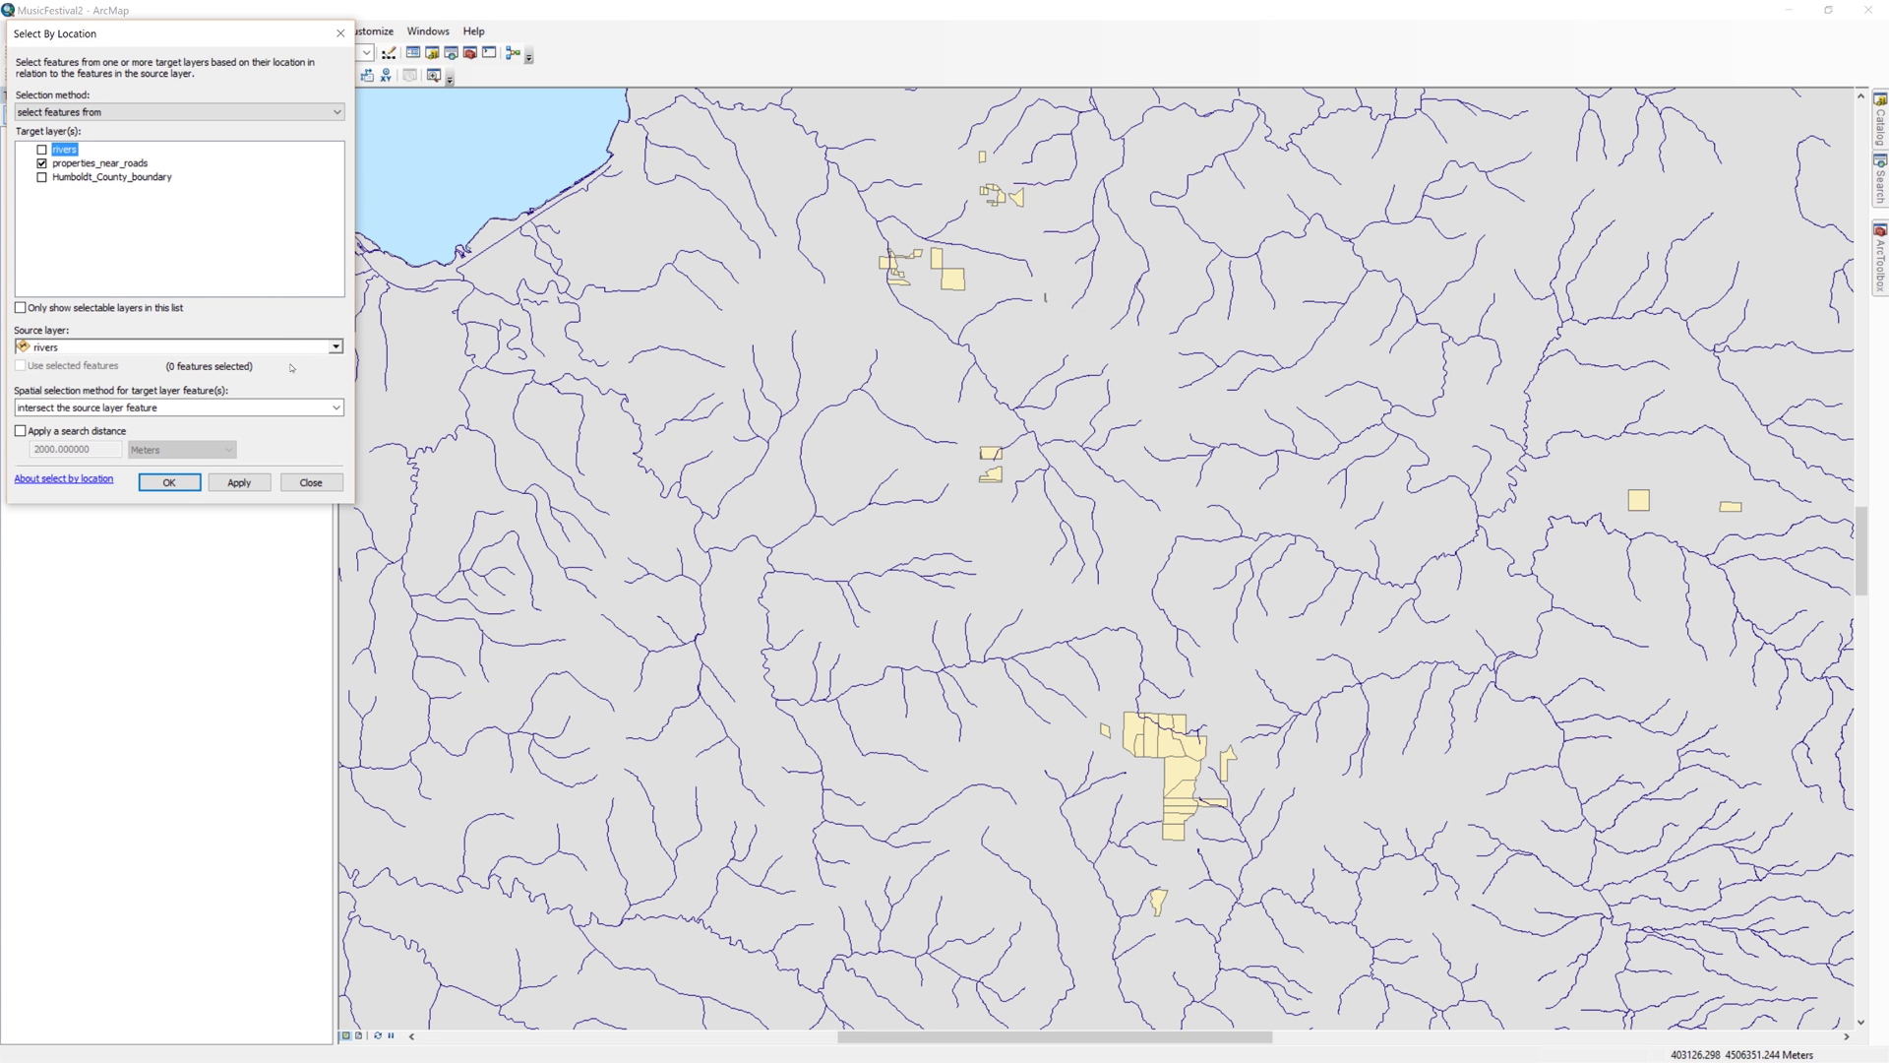
{"action": "left_click", "coordinate": [170, 482]}
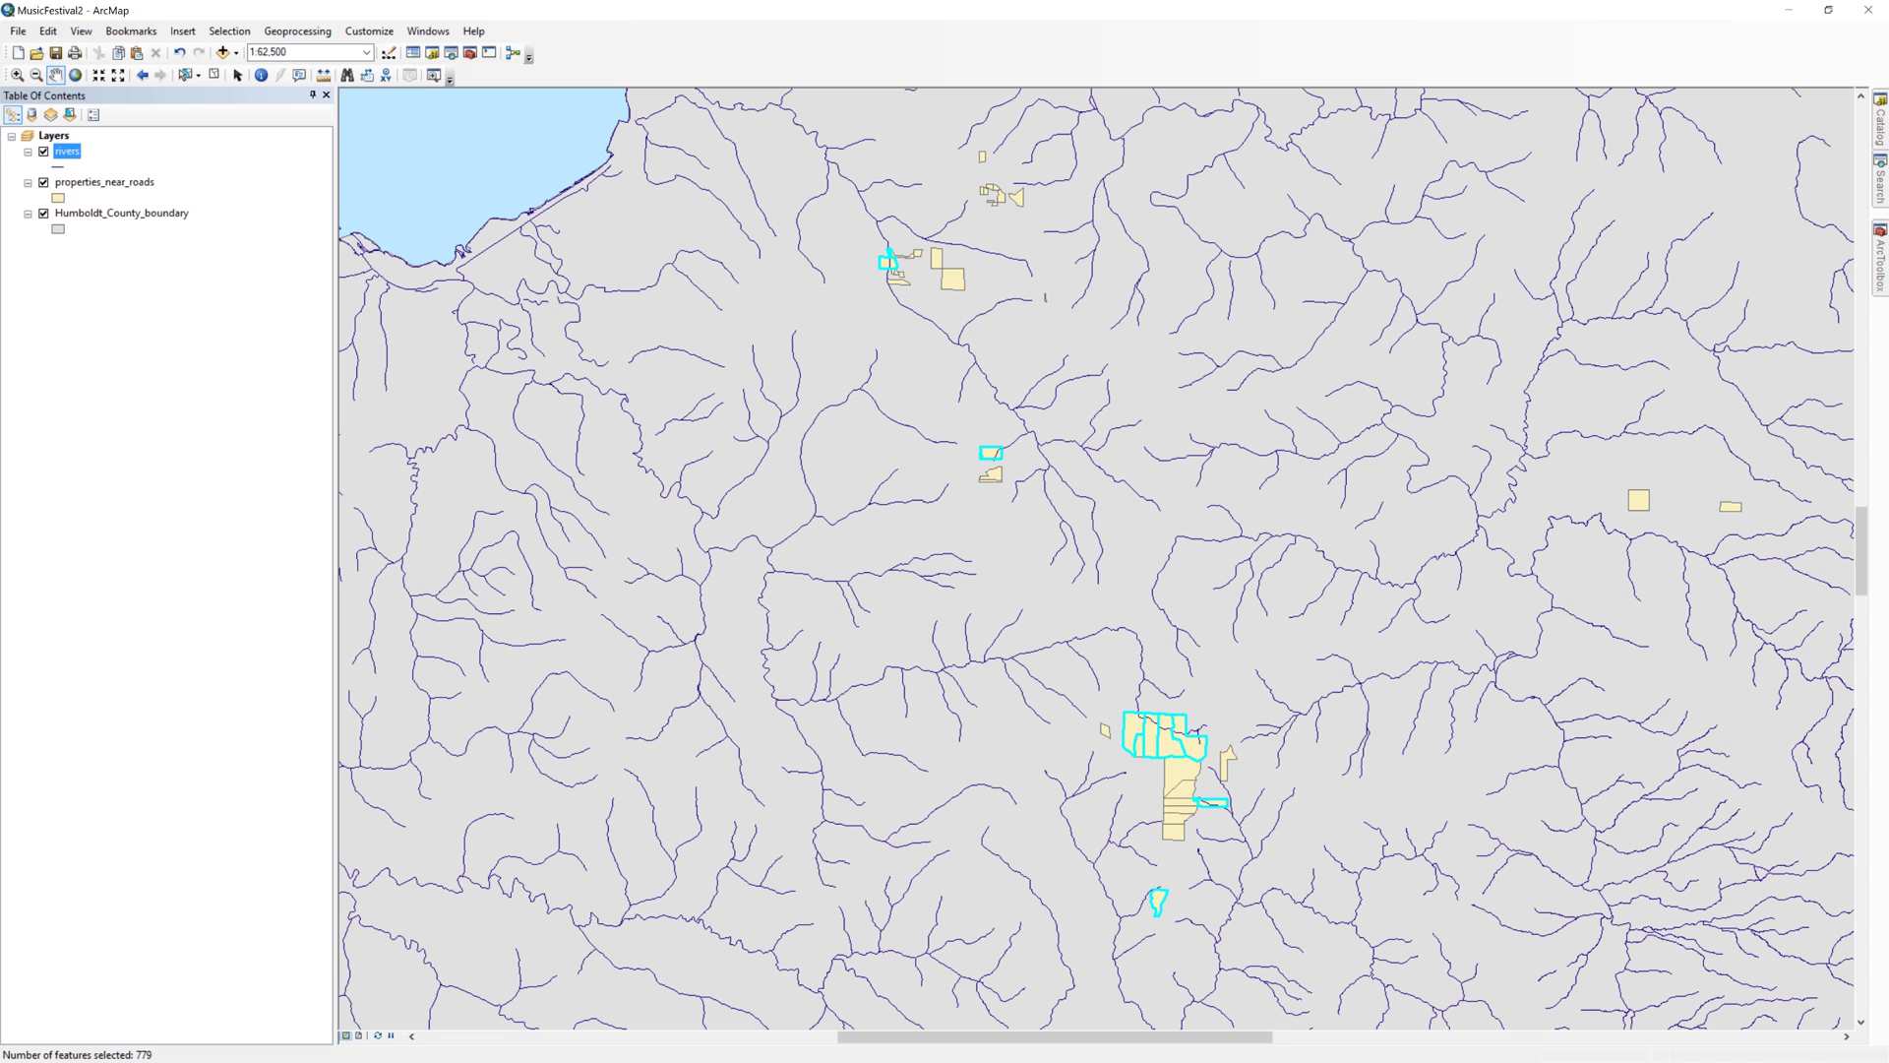
{"action": "left_click", "coordinate": [136, 187]}
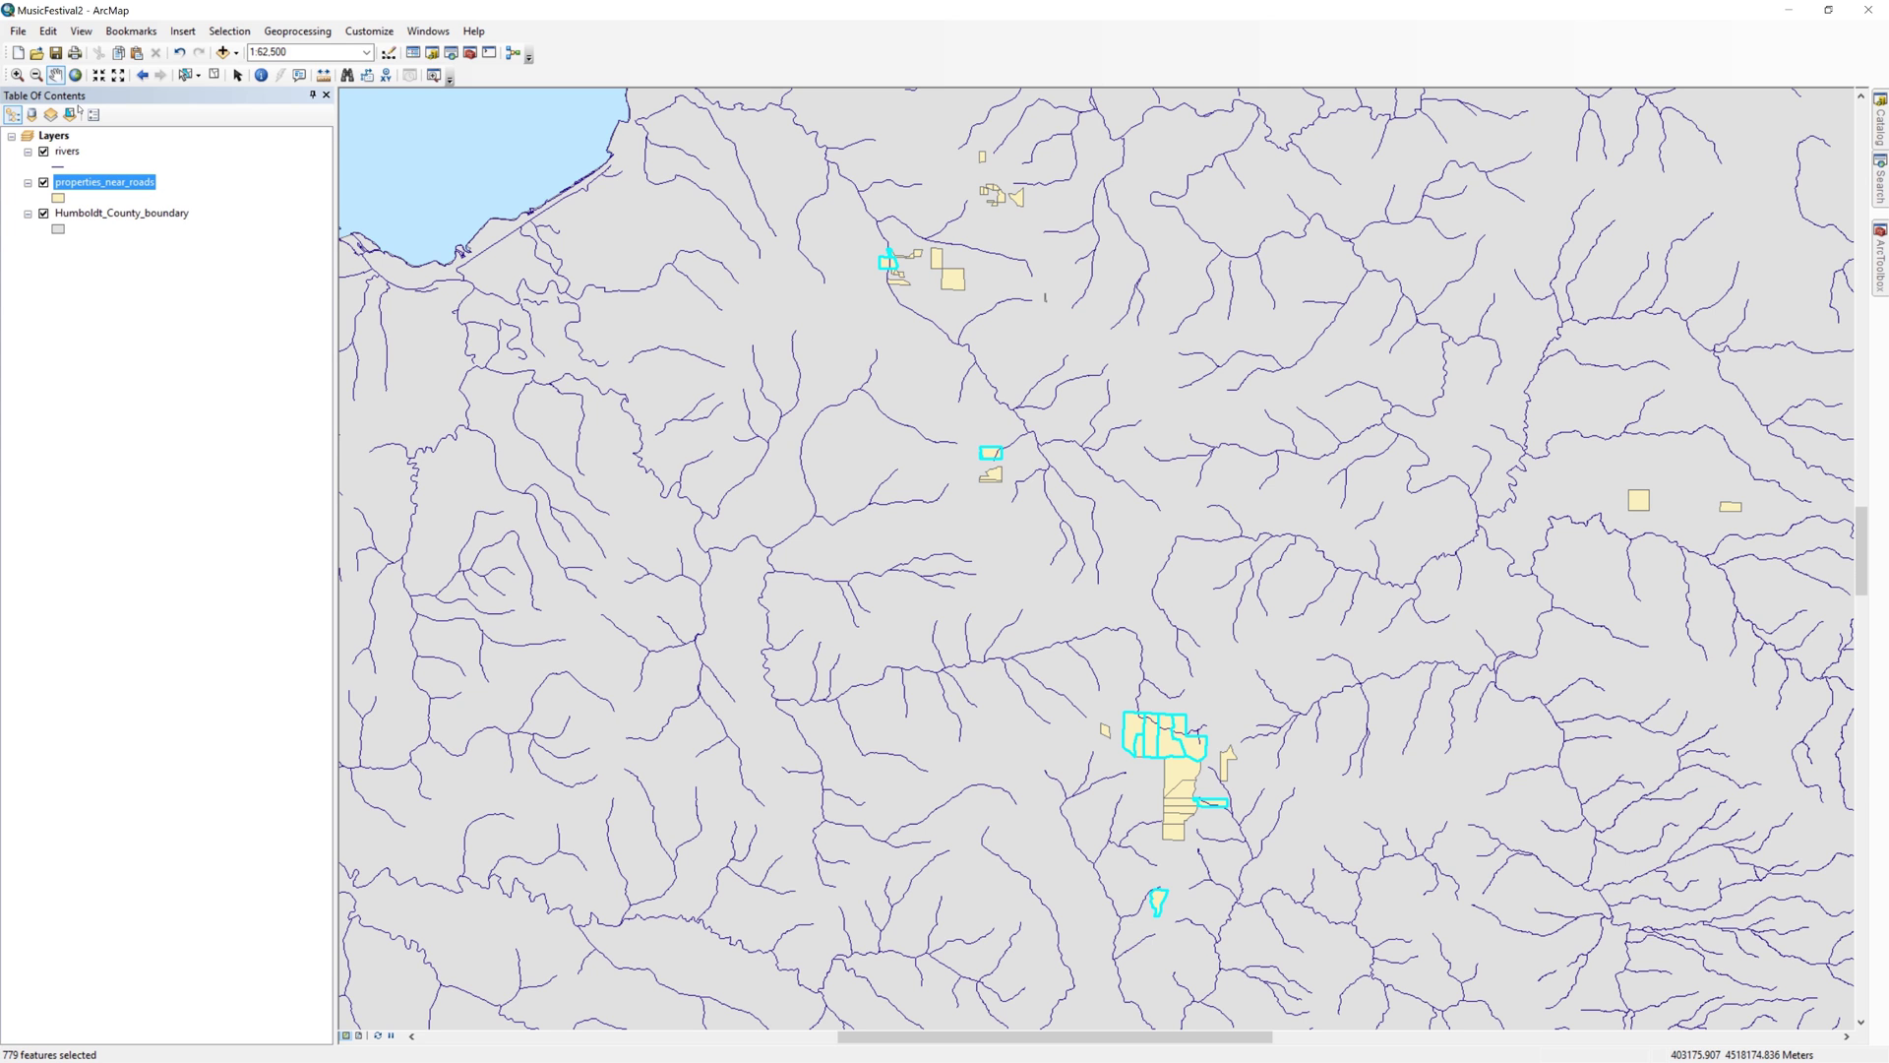
{"action": "right_click", "coordinate": [147, 183]}
In the properties_near_roads attribute table, switch the selection to the 1060 parcels away from rivers
{"action": "left_click", "coordinate": [202, 228]}
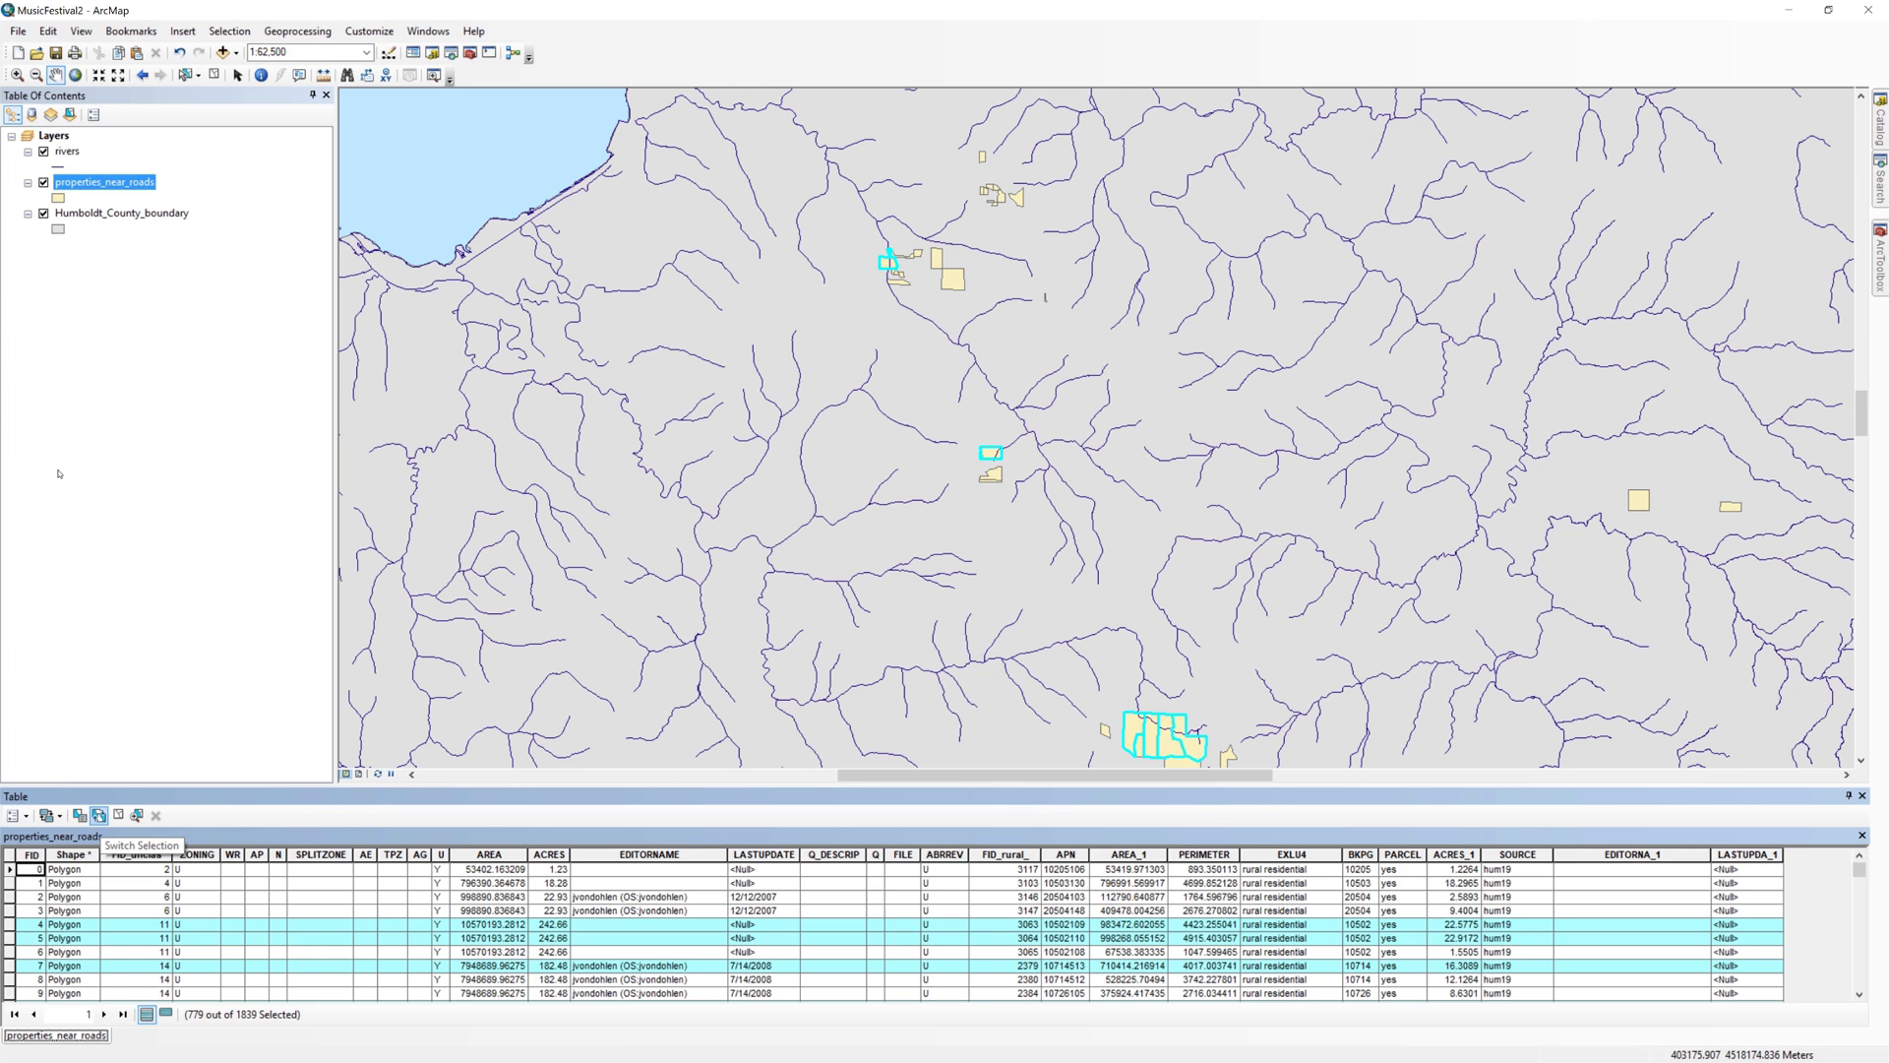
{"action": "left_click", "coordinate": [98, 815]}
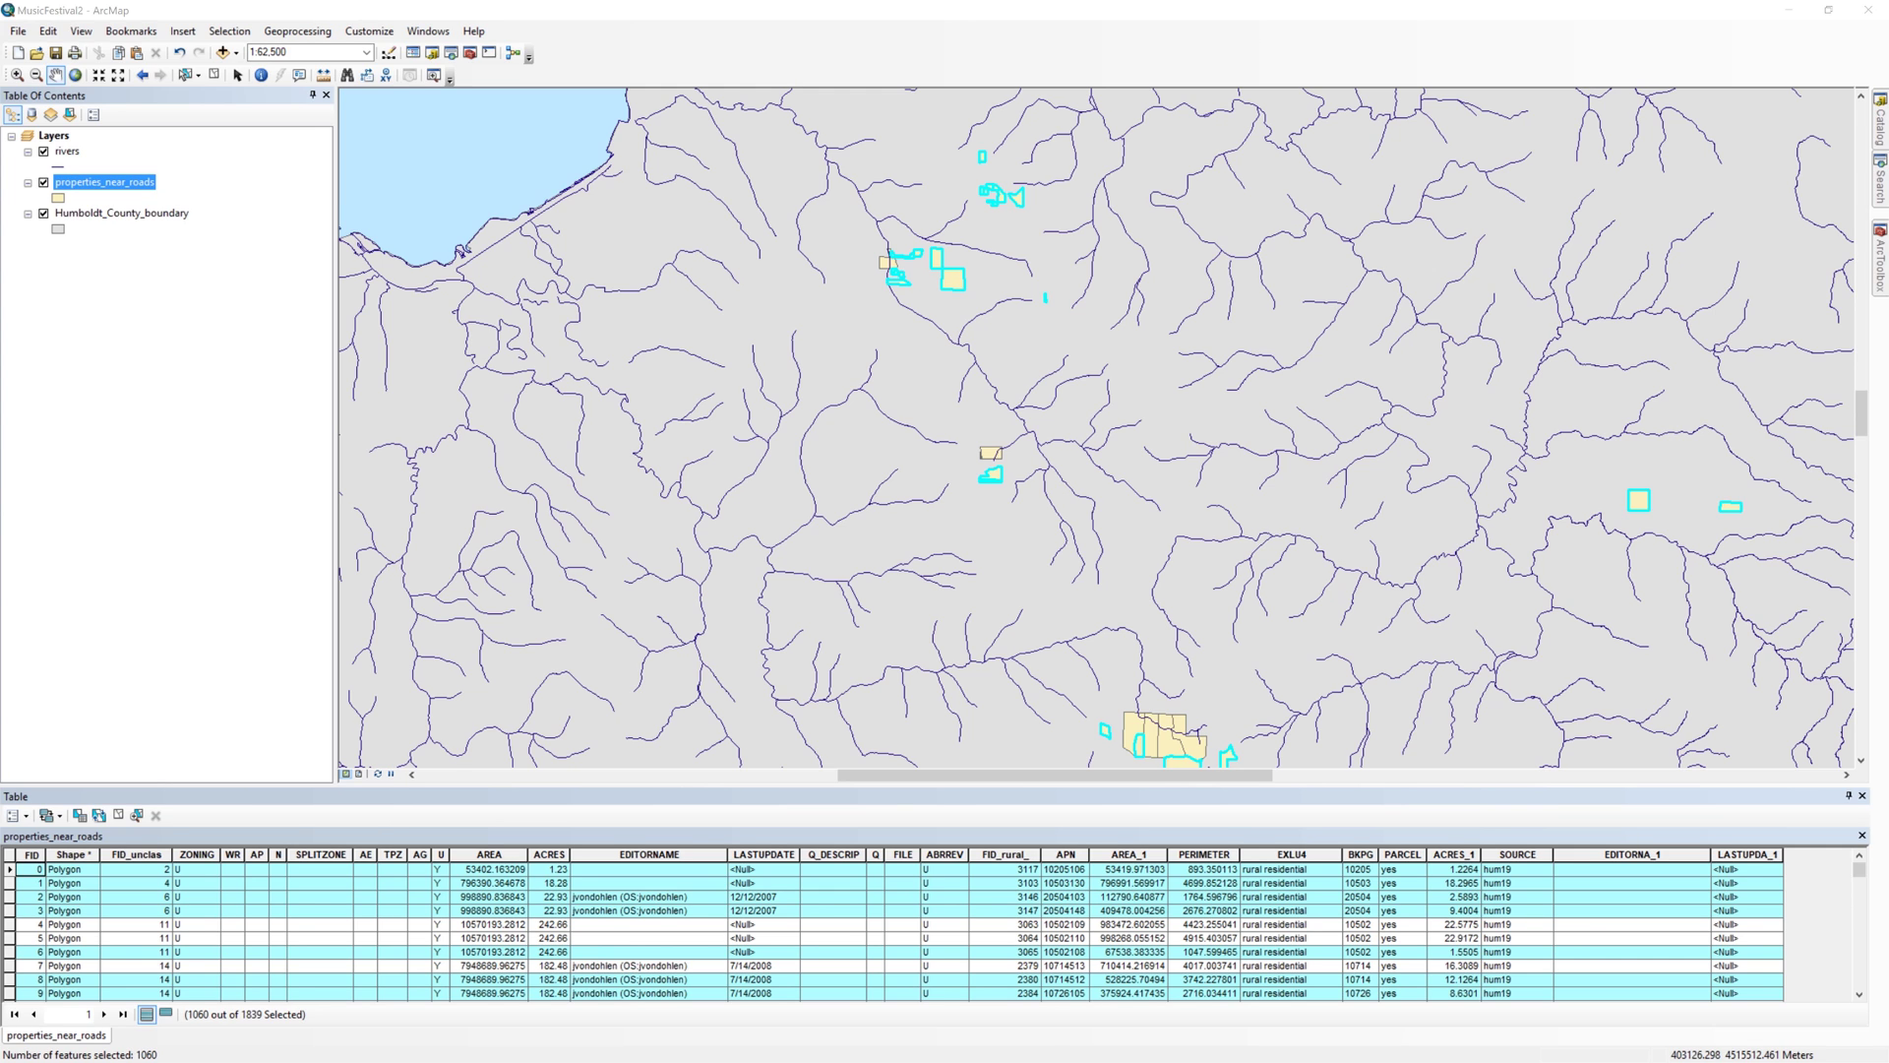
Export the 1060 selected parcels as properties_away_from_roads and add the result to the map
{"action": "right_click", "coordinate": [143, 184]}
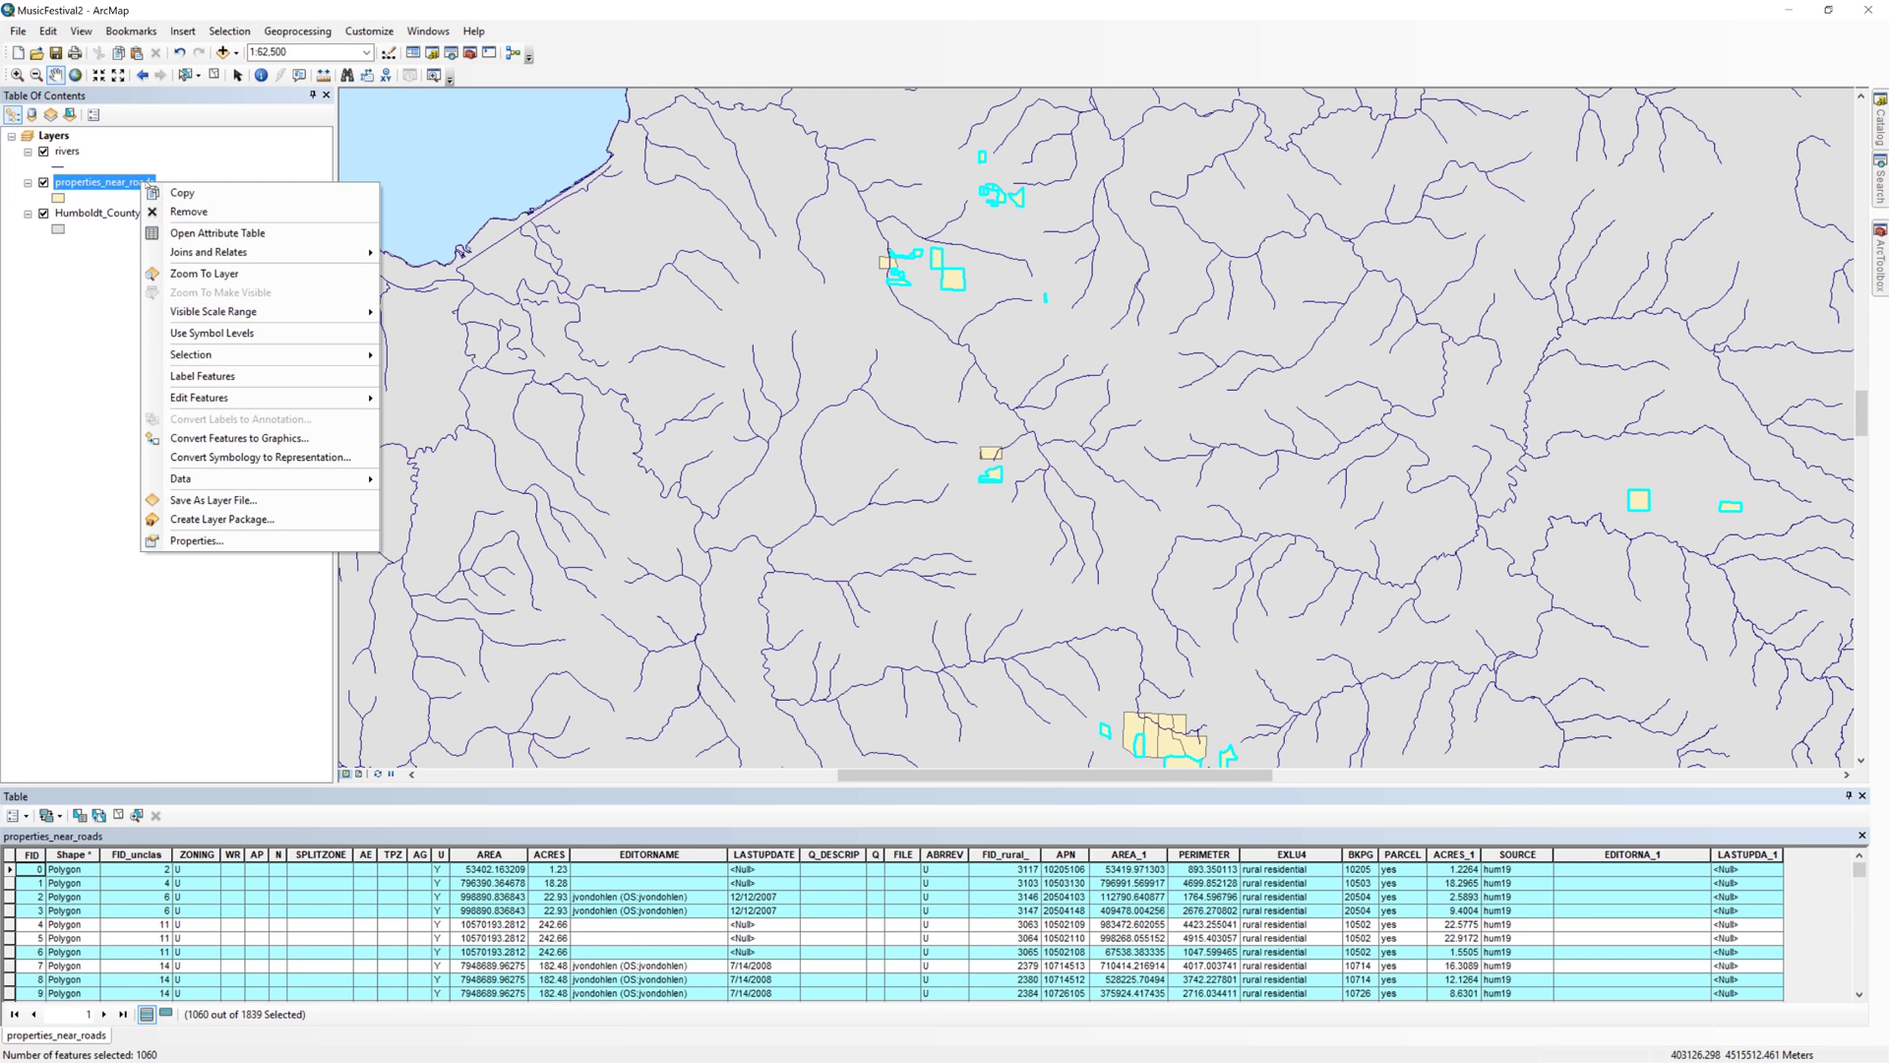
{"action": "mouse_move", "coordinate": [248, 487]}
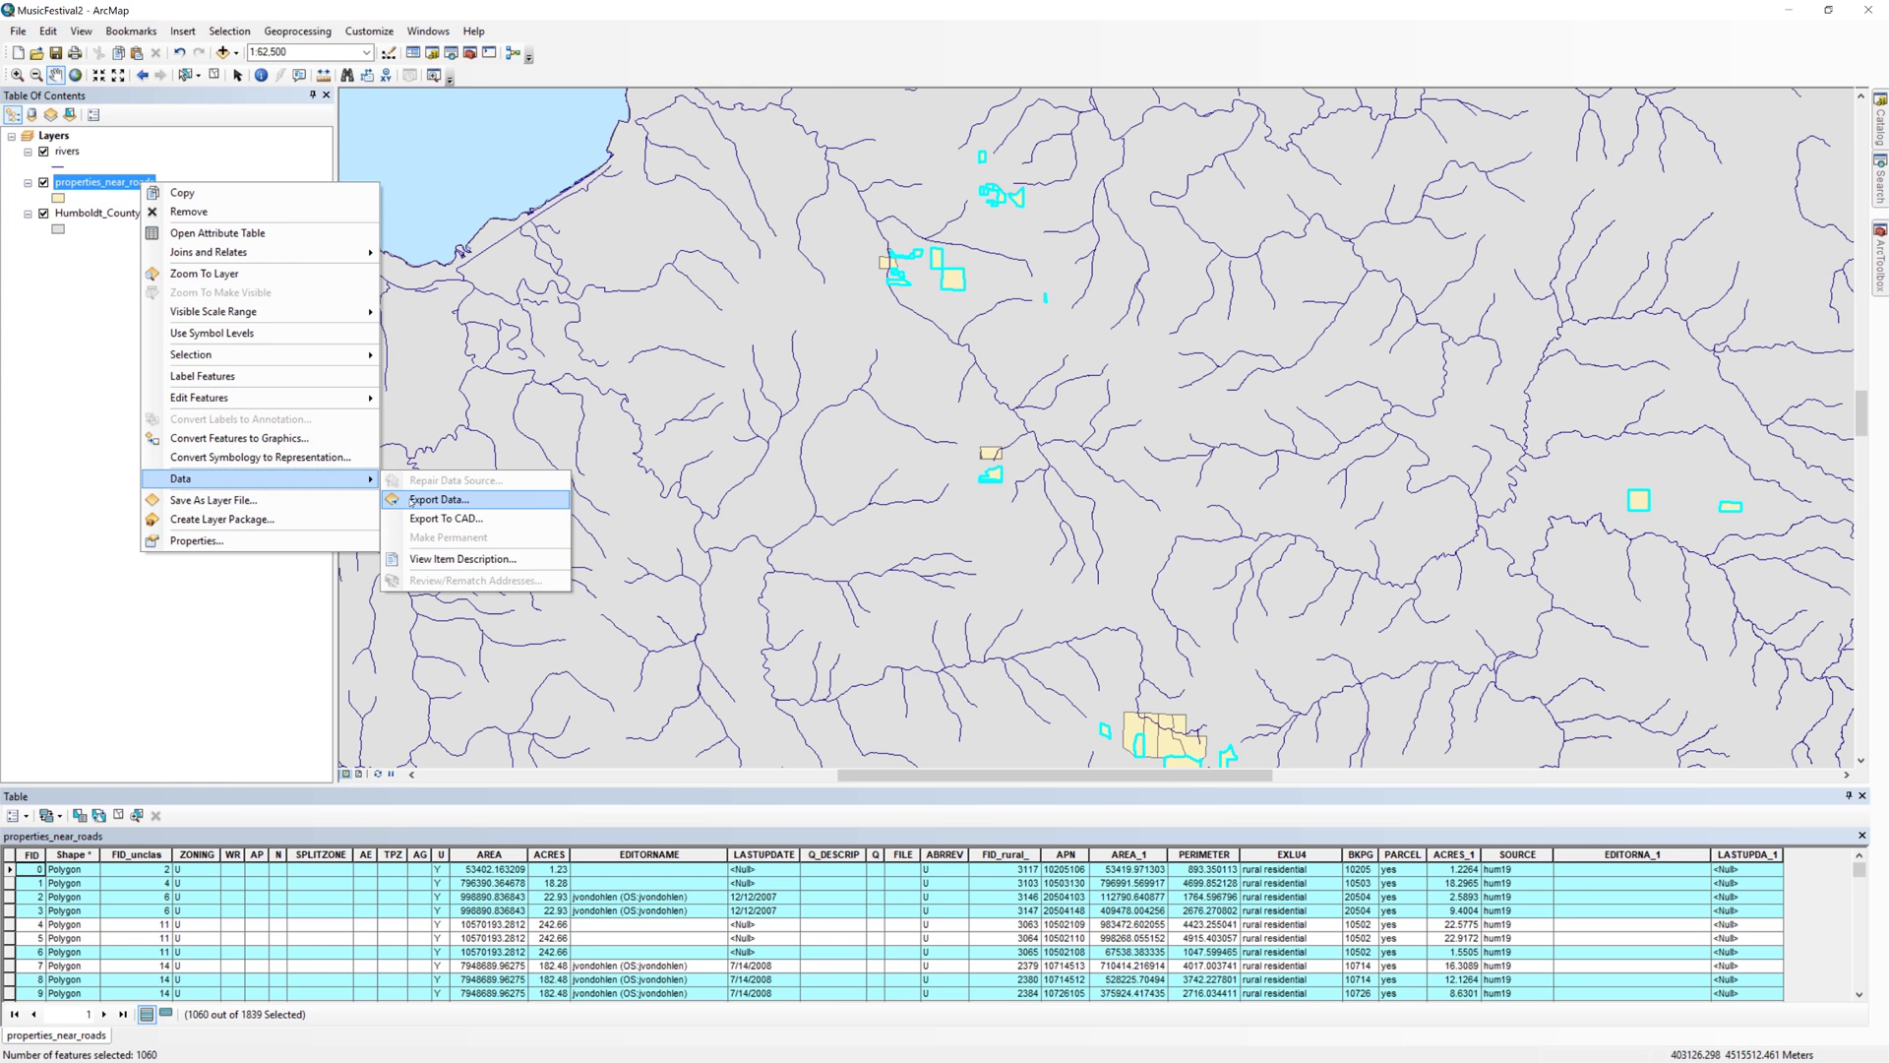
{"action": "left_click", "coordinate": [423, 500]}
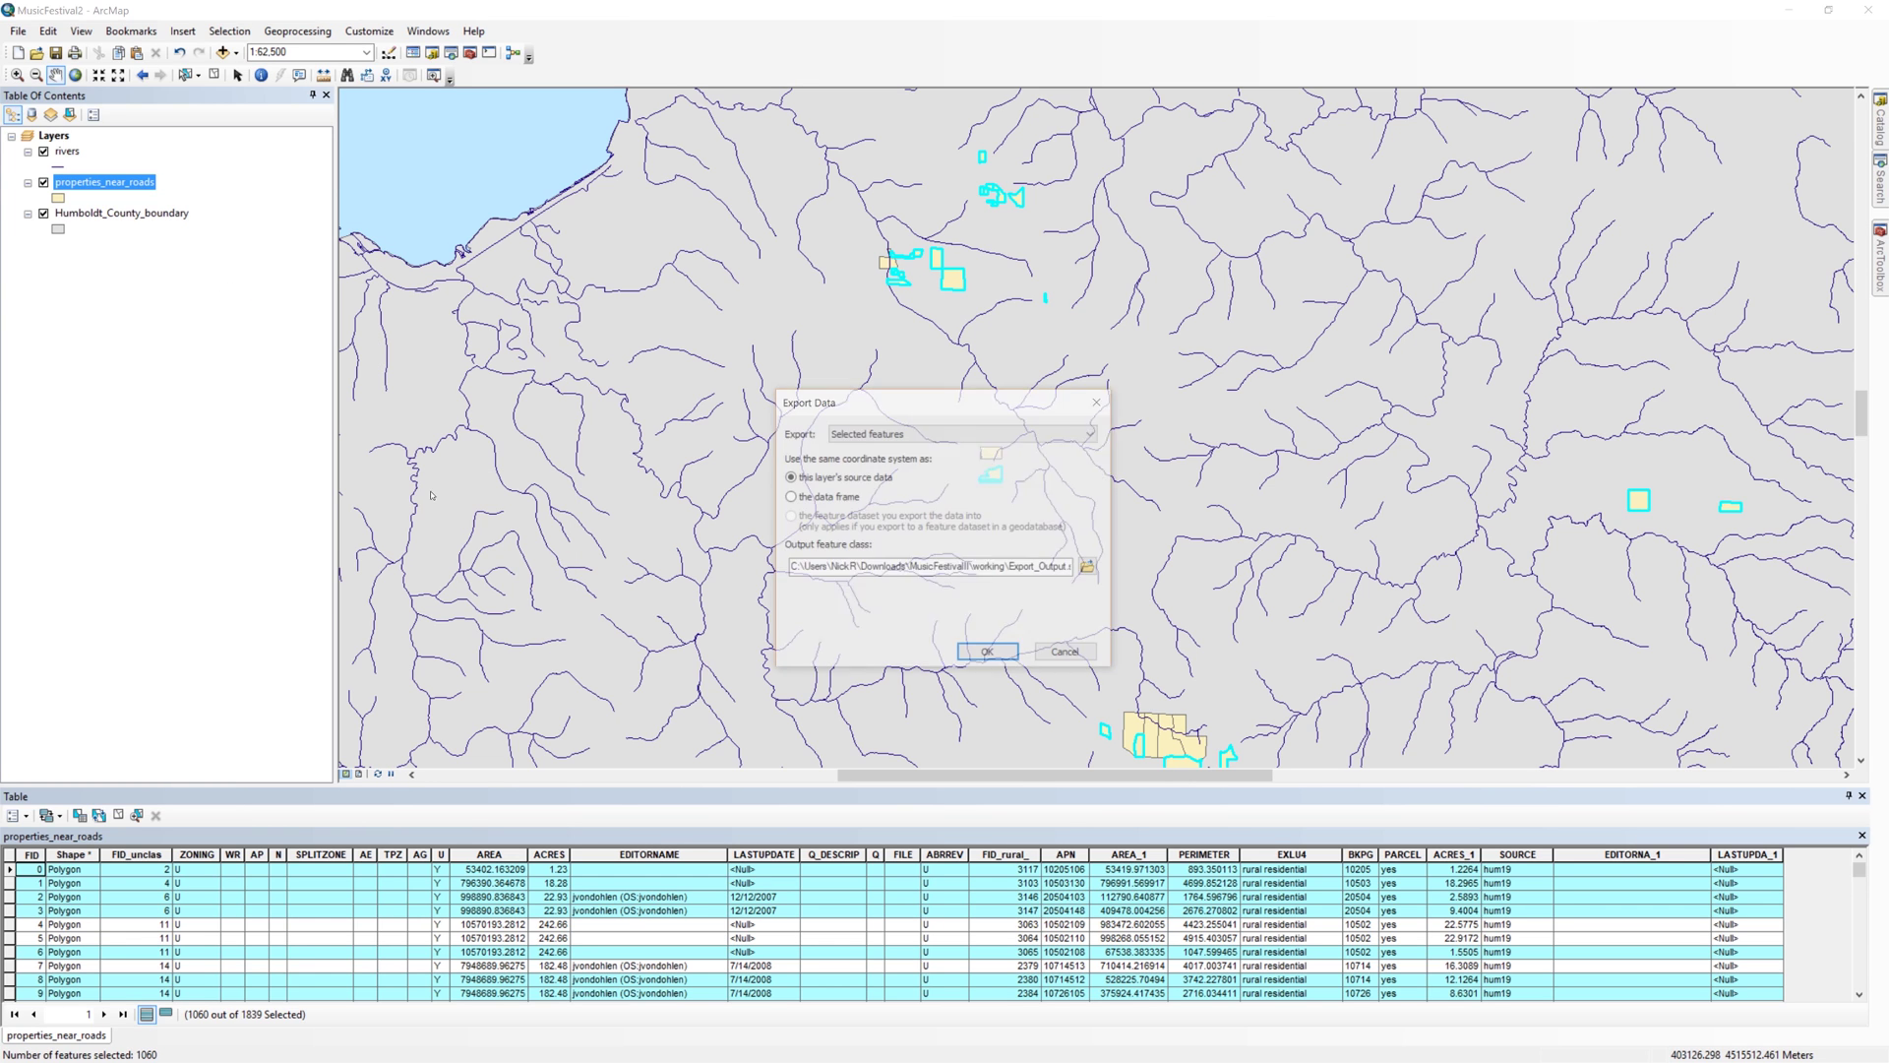
{"action": "left_click", "coordinate": [1091, 568]}
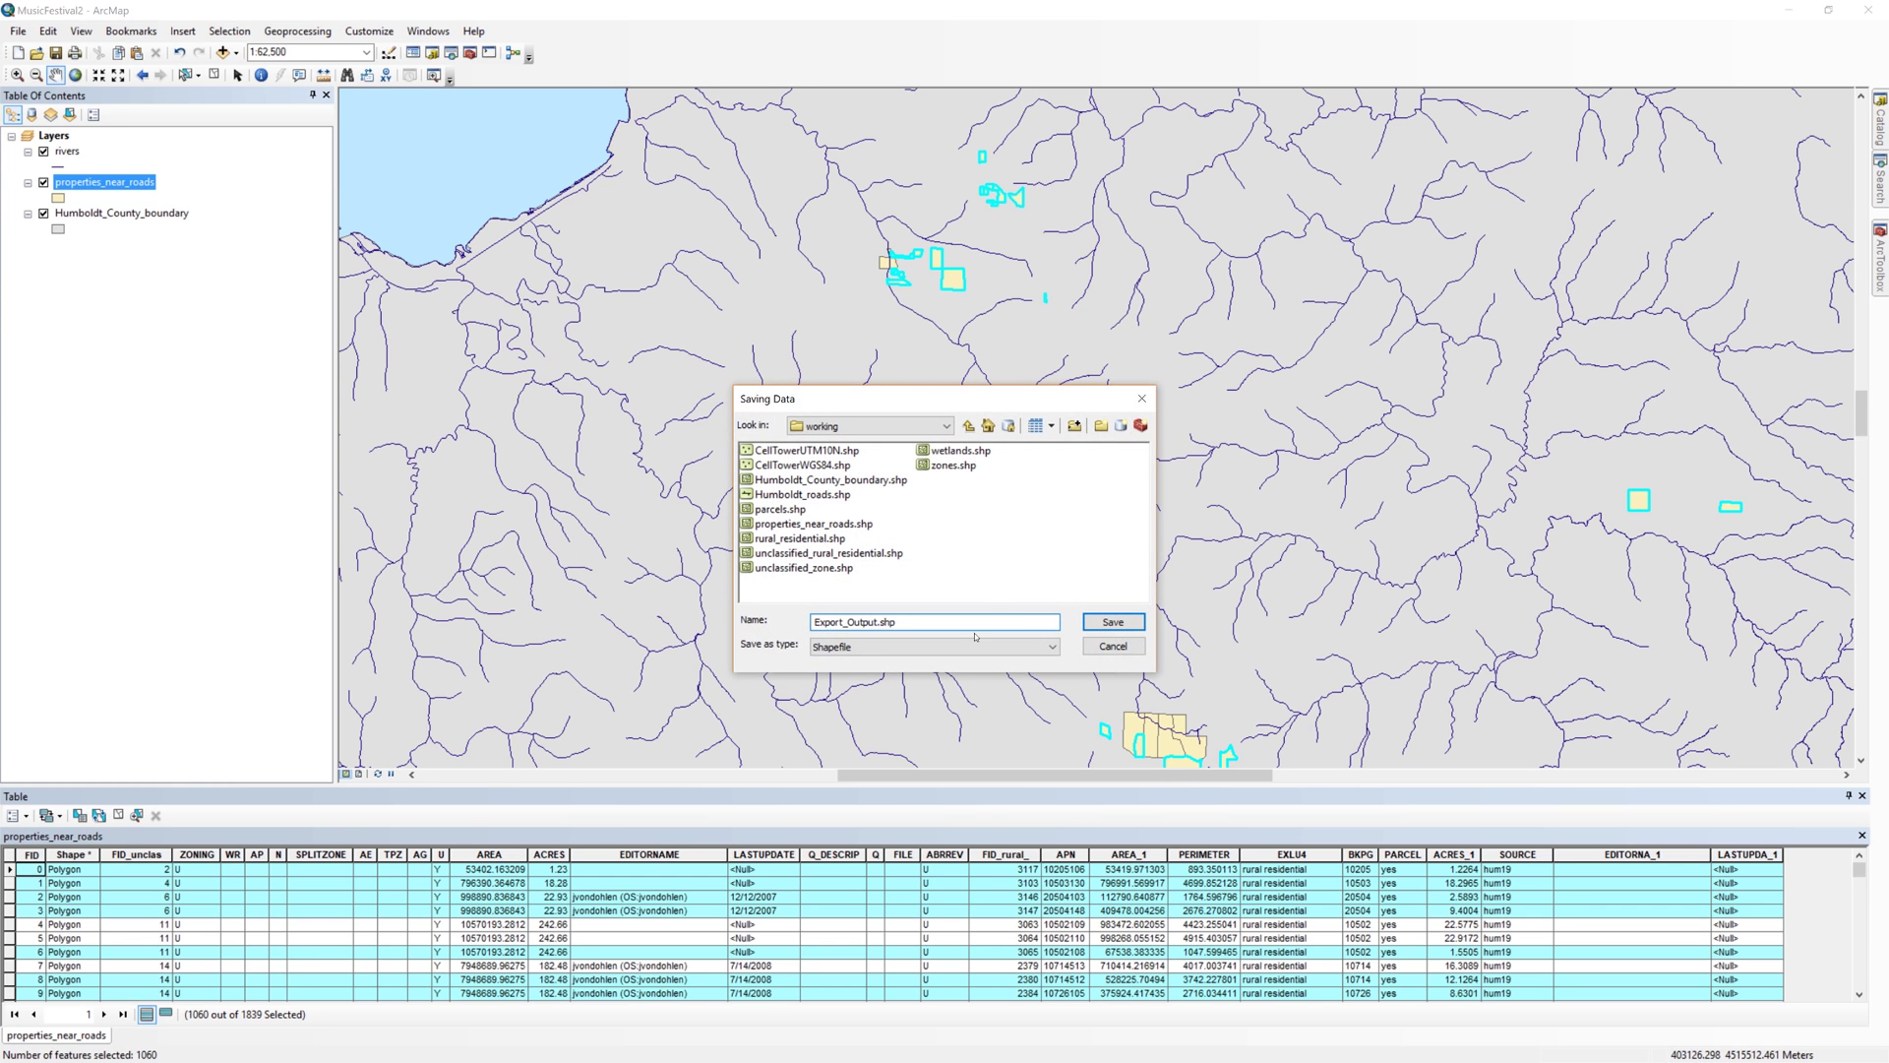
{"action": "left_click_drag", "start_coordinate": [942, 621], "coordinate": [749, 641]}
{"action": "type", "text": "properties_away_from_roads"}
{"action": "key", "text": "Return"}
{"action": "key", "text": "Return"}
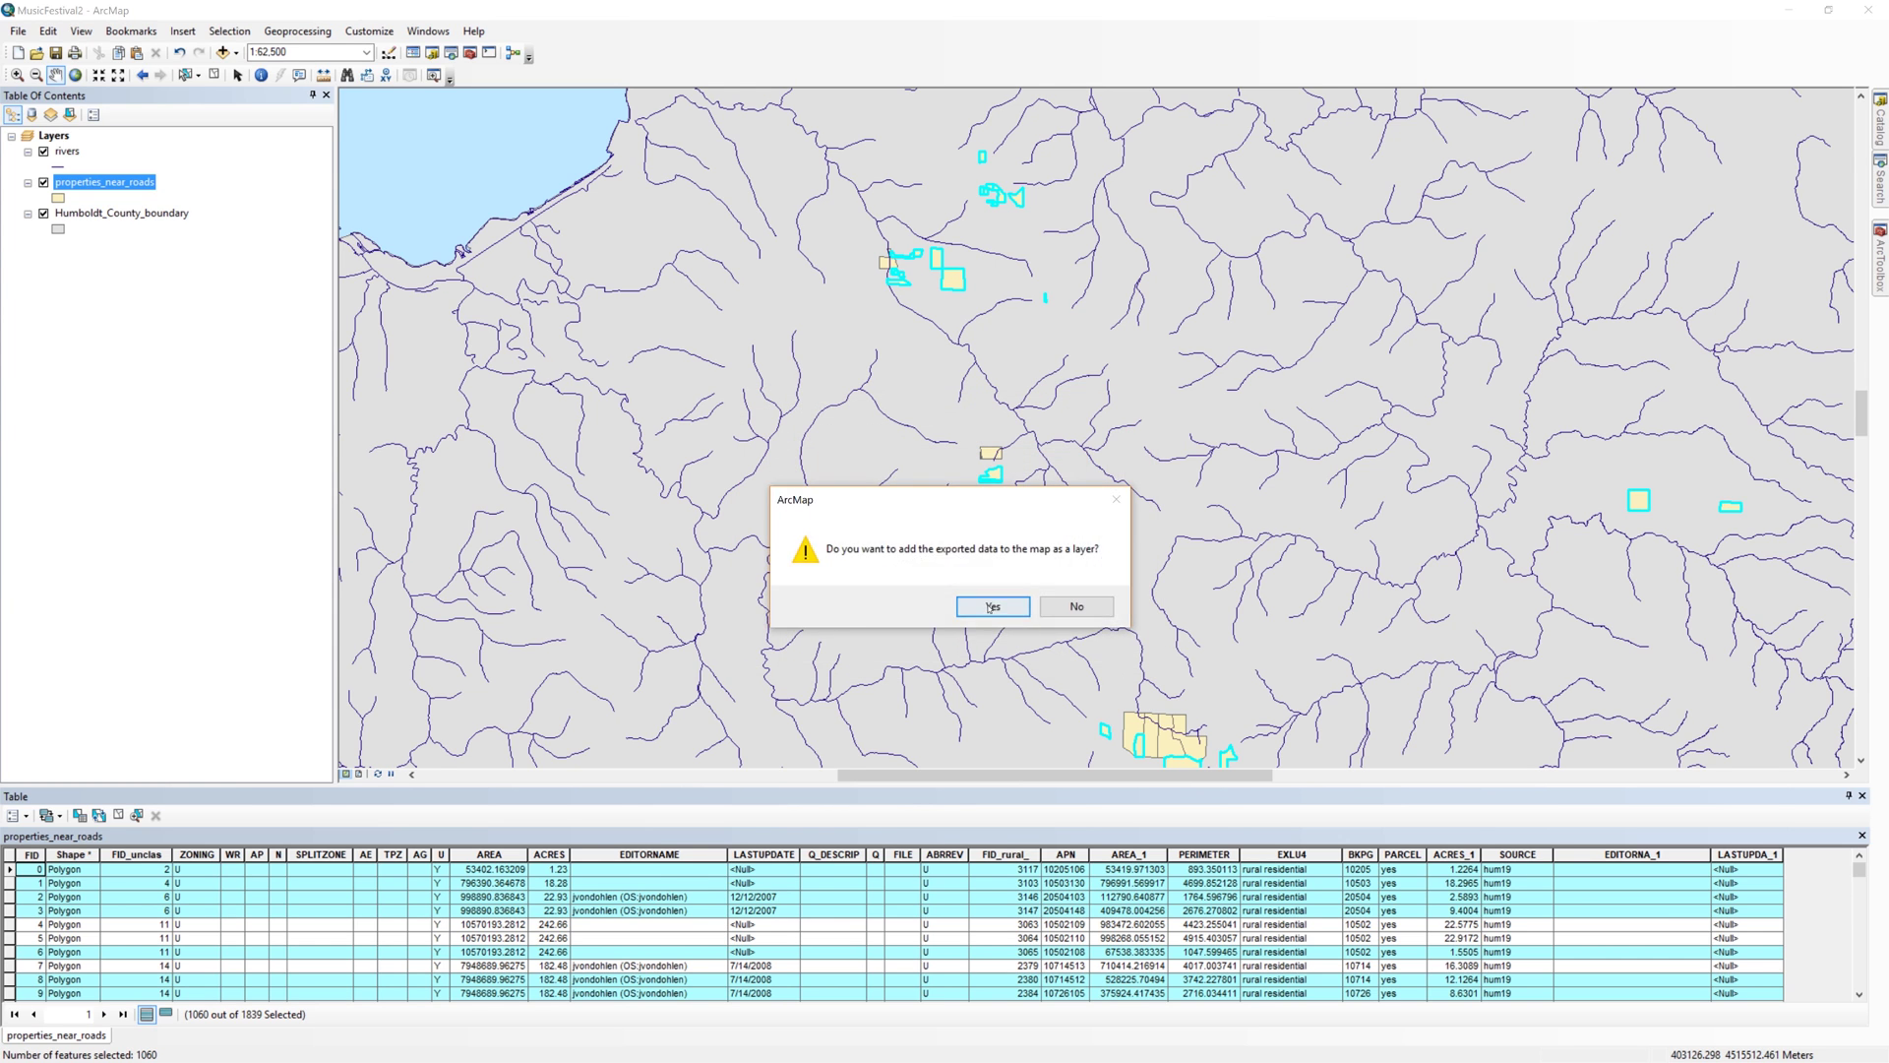
{"action": "left_click", "coordinate": [979, 603]}
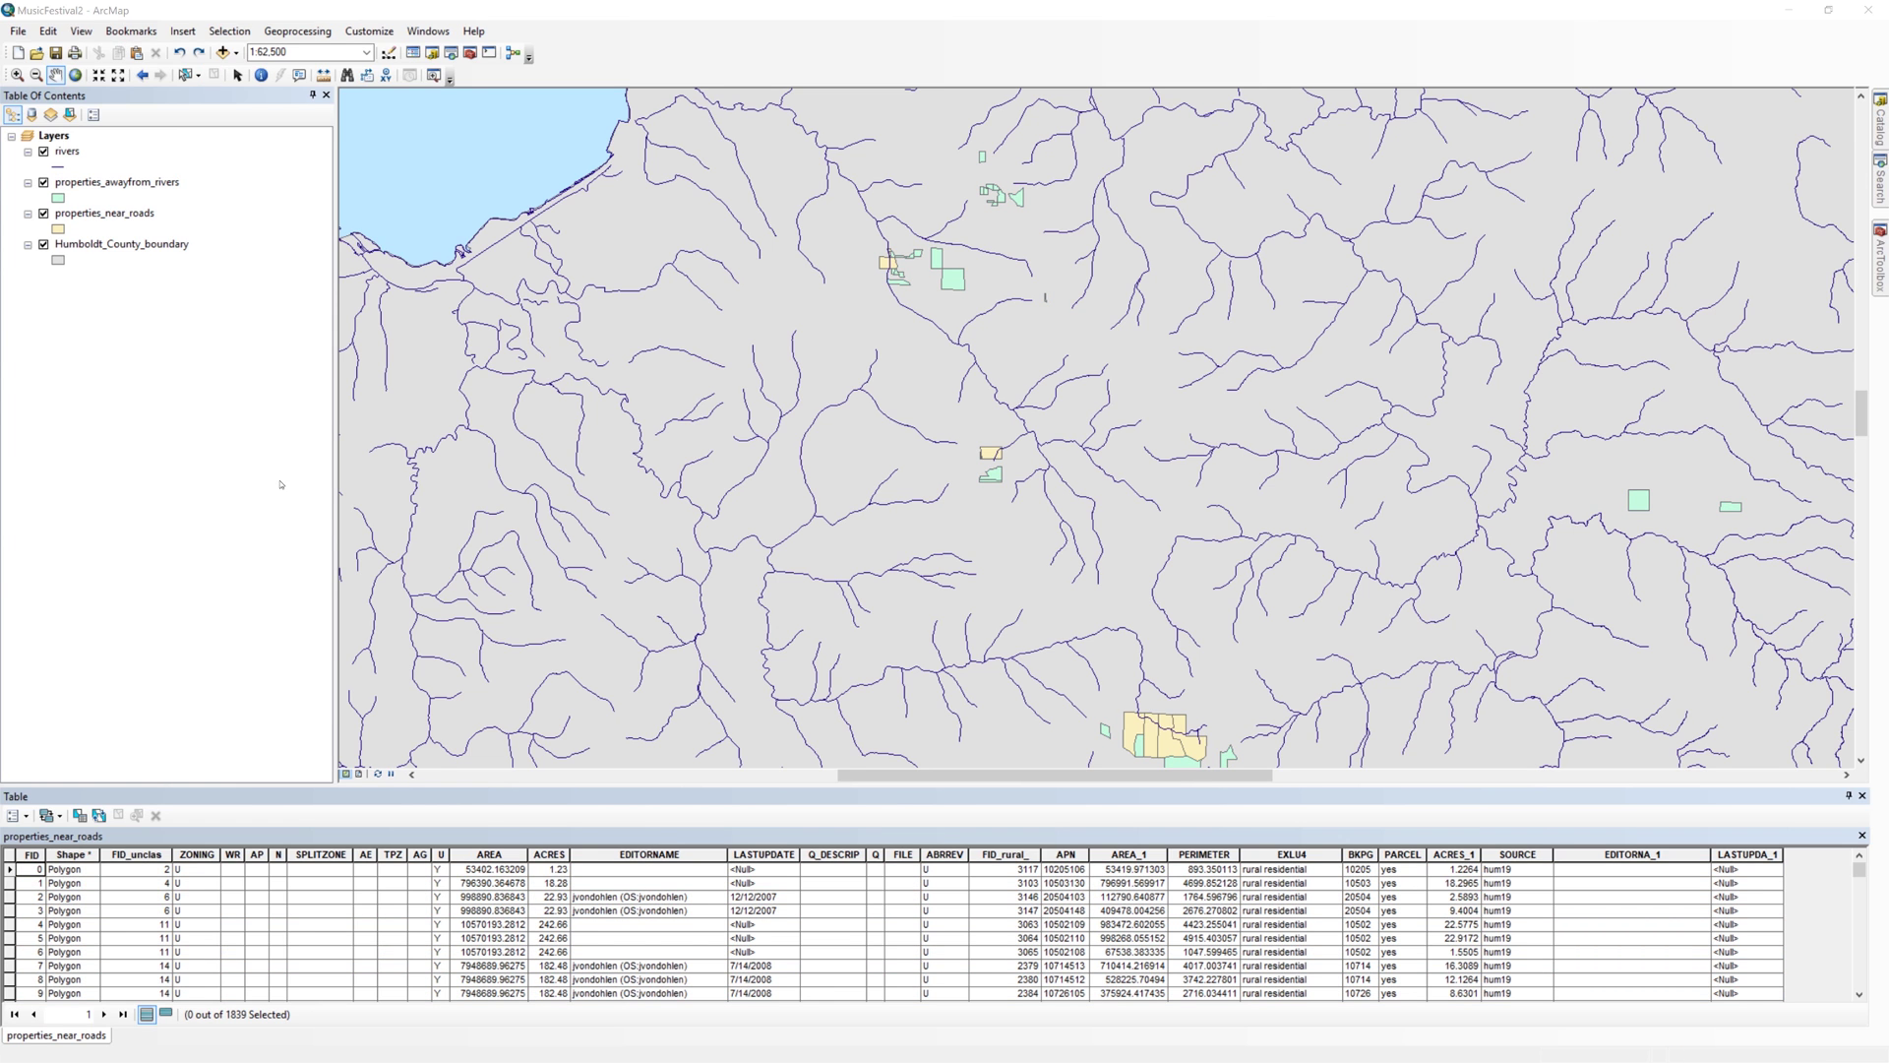
Remove the properties_near_roads layer, then the rivers layer, from the Table Of Contents
{"action": "left_click", "coordinate": [169, 212]}
{"action": "right_click", "coordinate": [169, 211]}
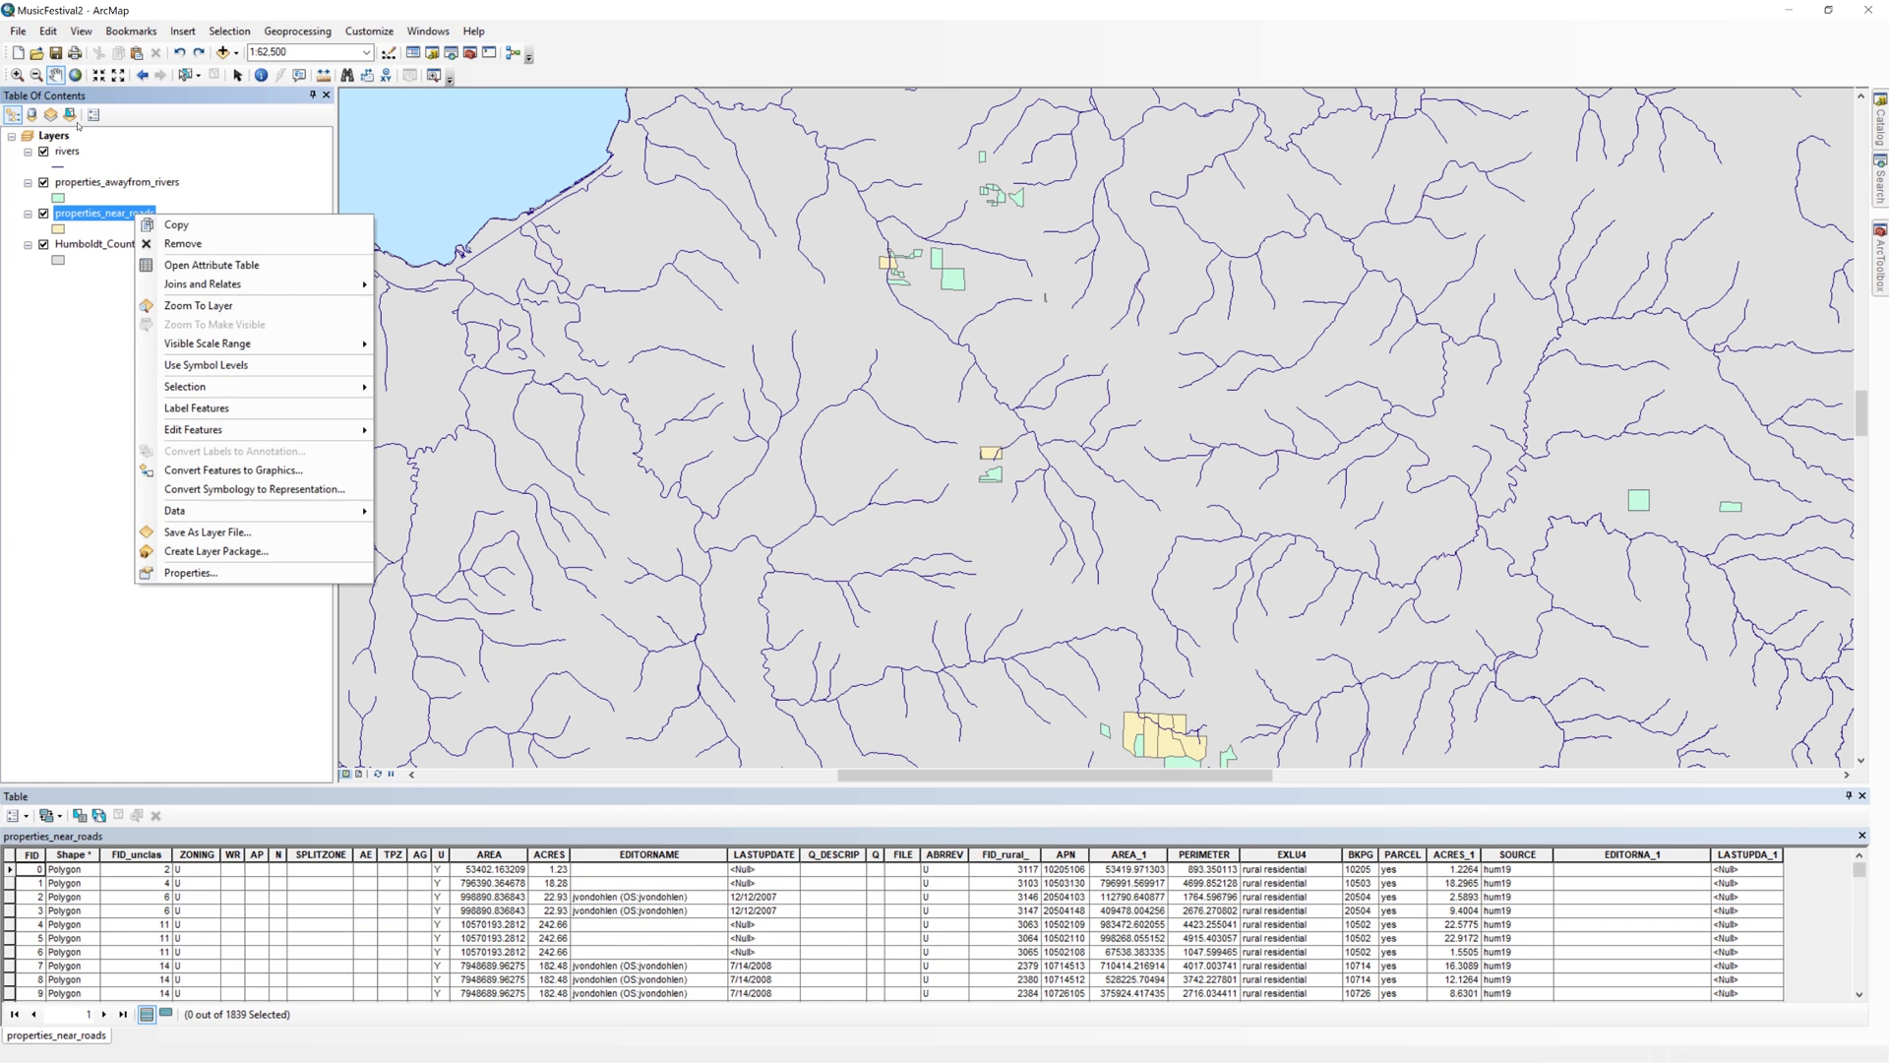
{"action": "left_click", "coordinate": [165, 245]}
{"action": "left_click", "coordinate": [67, 152]}
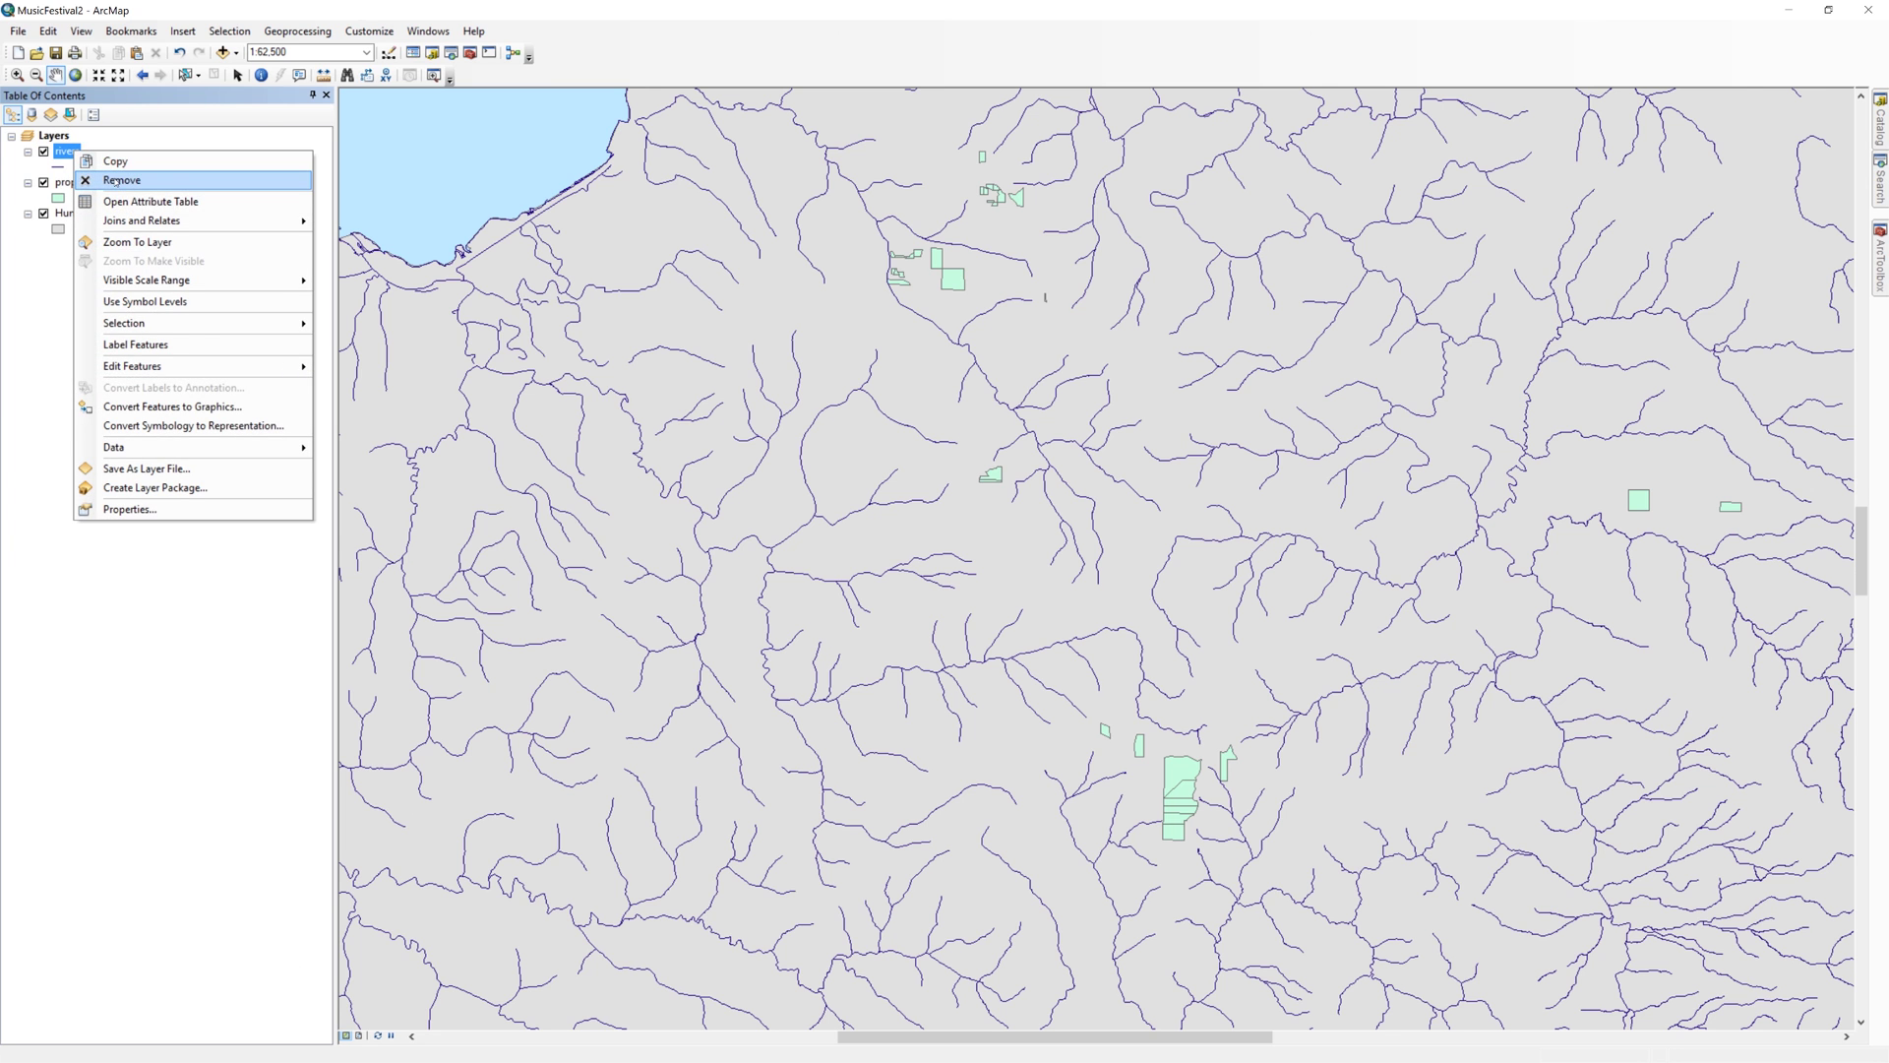